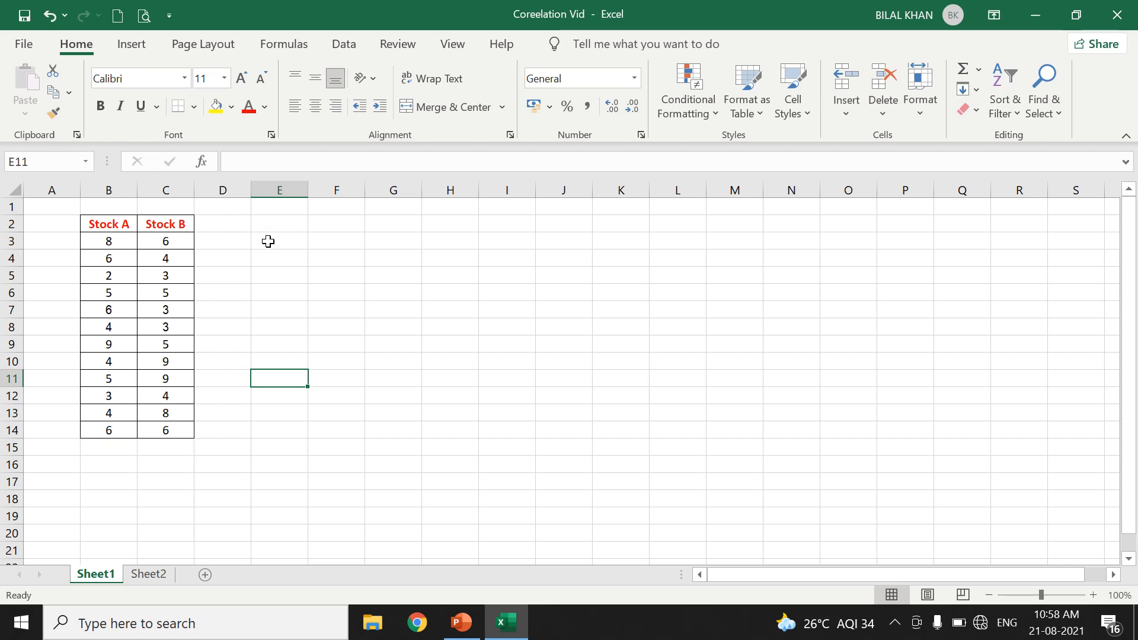
Calculate the correlation between Stock A and Stock B in cell E3 with =CORREL(B3:B14,C3:C14).
click(268, 242)
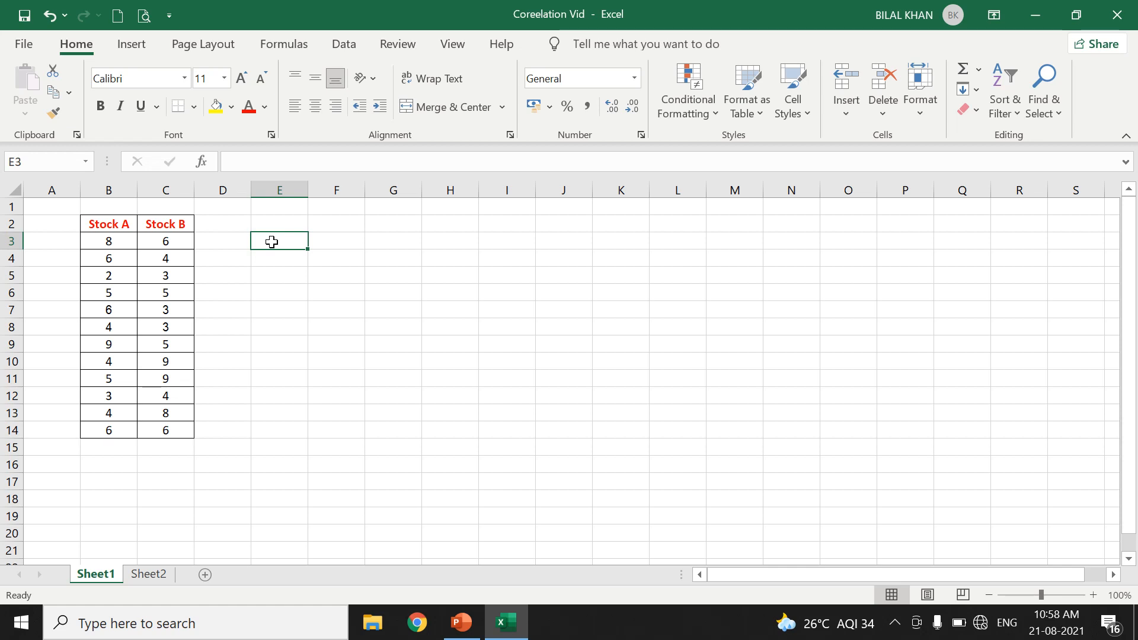
text(=coreel)
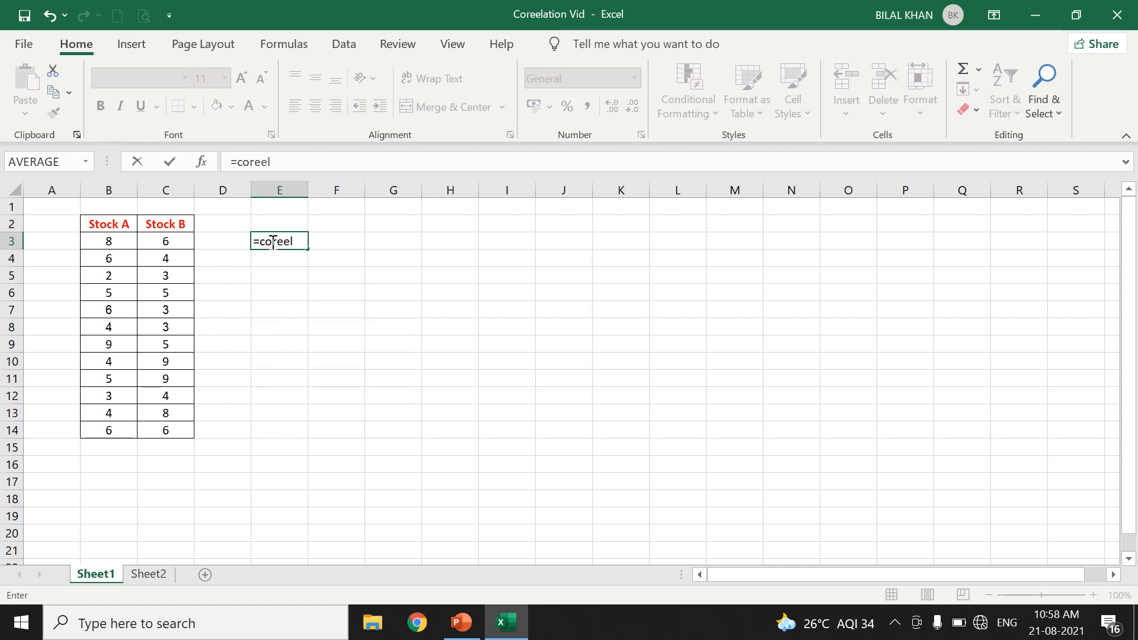
key(BackSpace)
key(BackSpace)
key(BackSpace)
text(r)
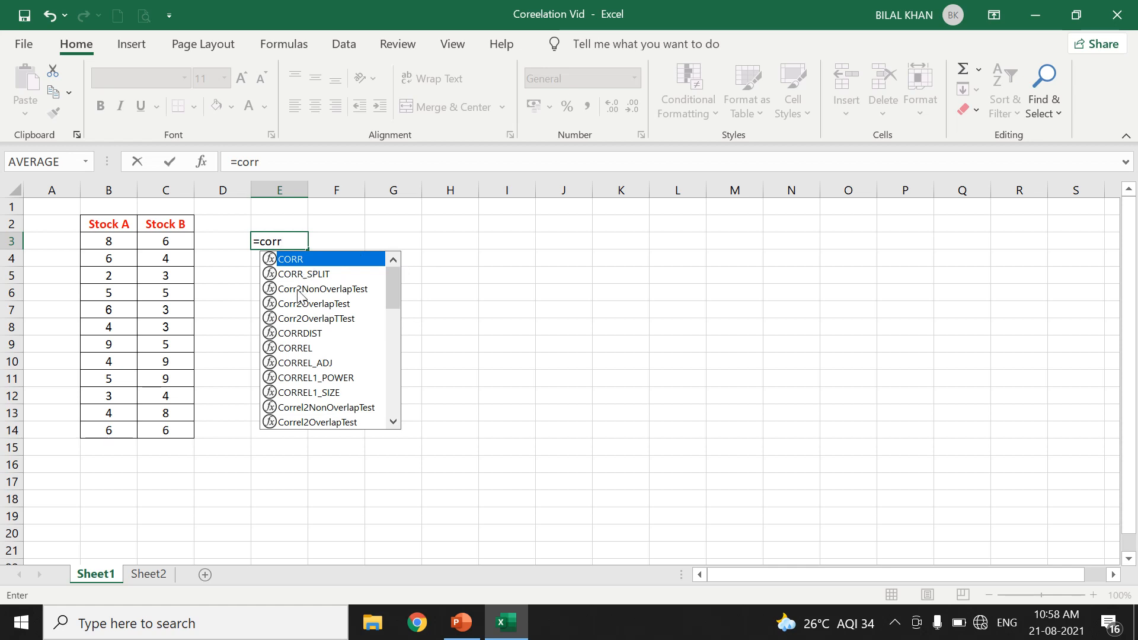
click(304, 350)
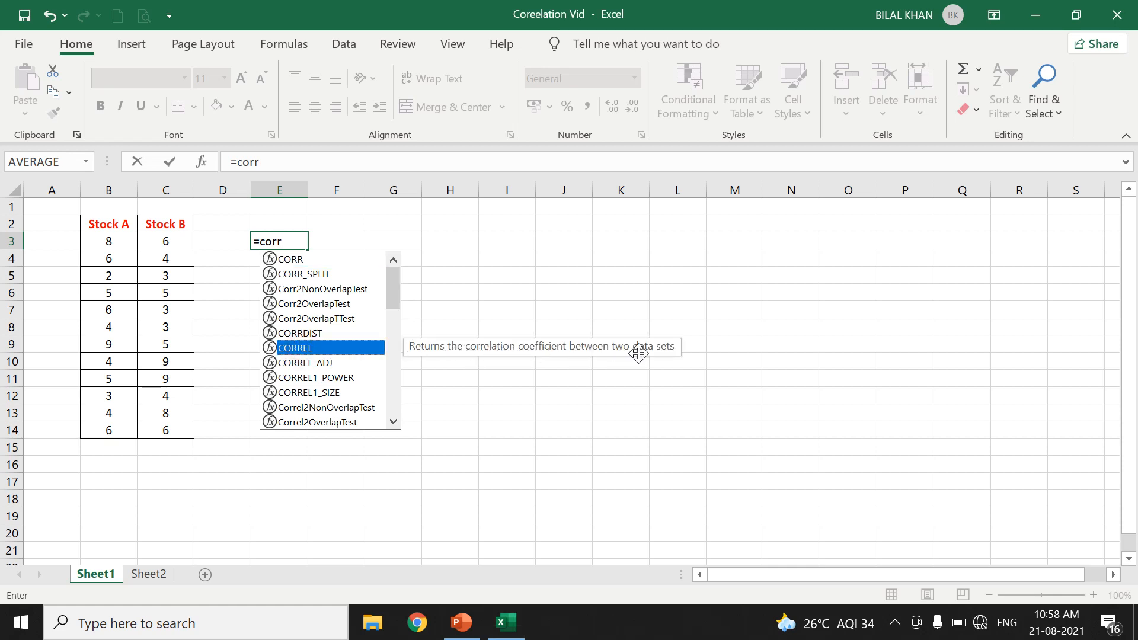
double_click(306, 346)
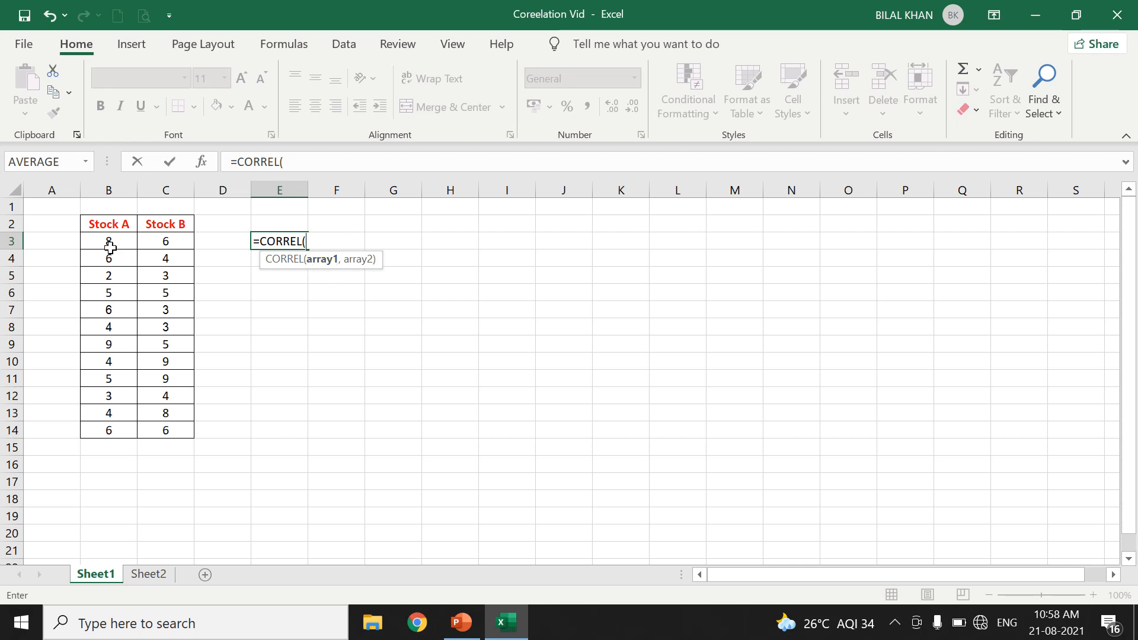
drag(110, 247, 104, 428)
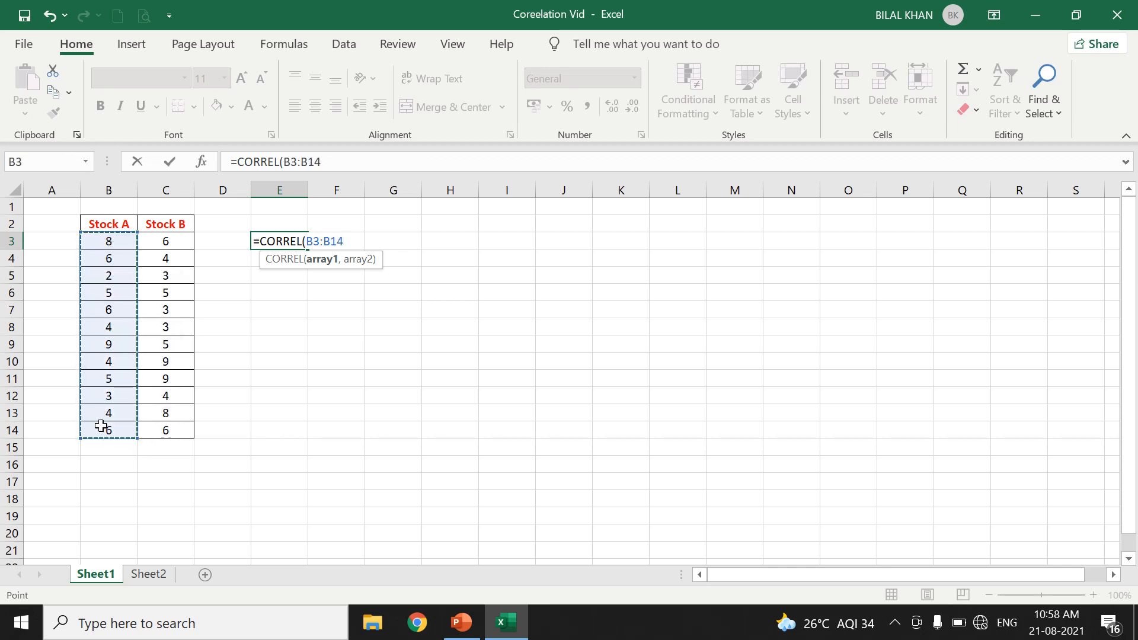
text(,)
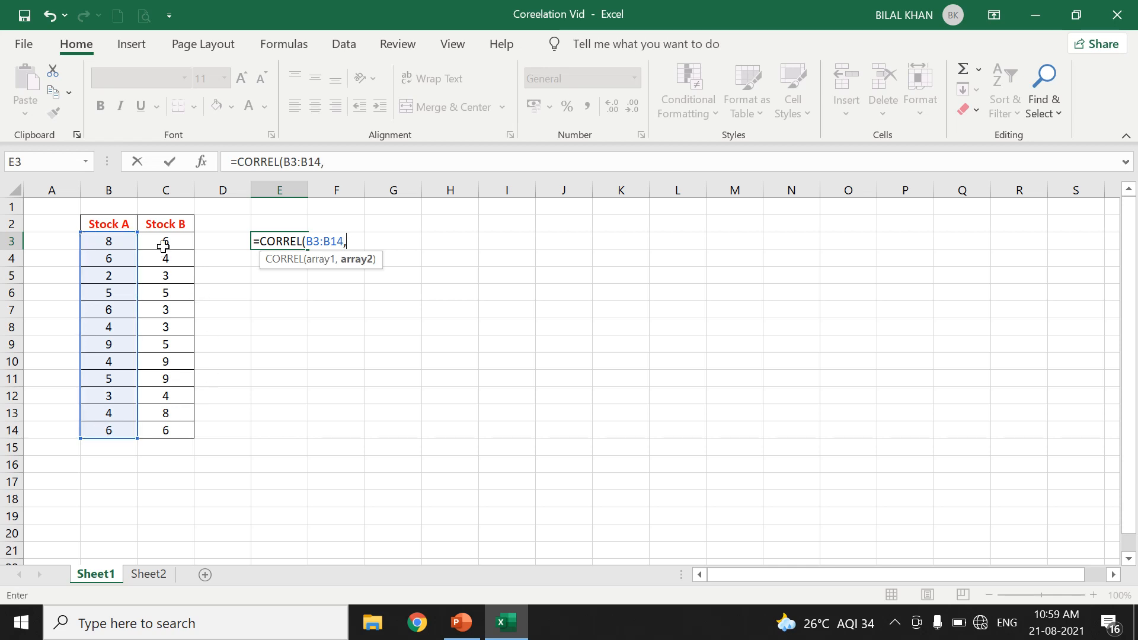
drag(164, 243, 163, 428)
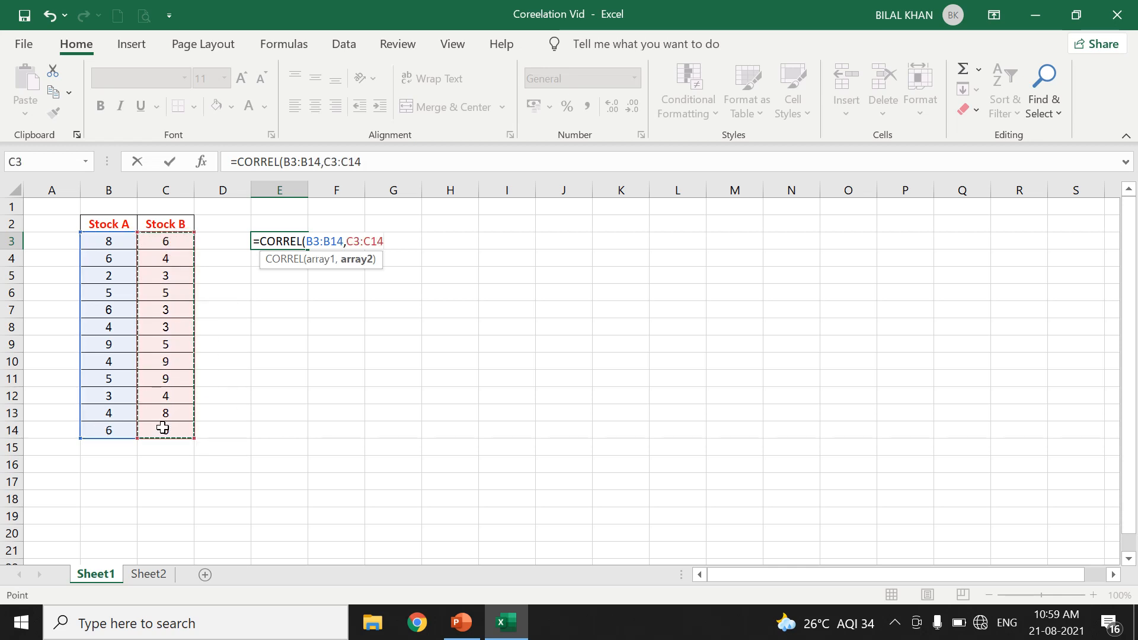
text())
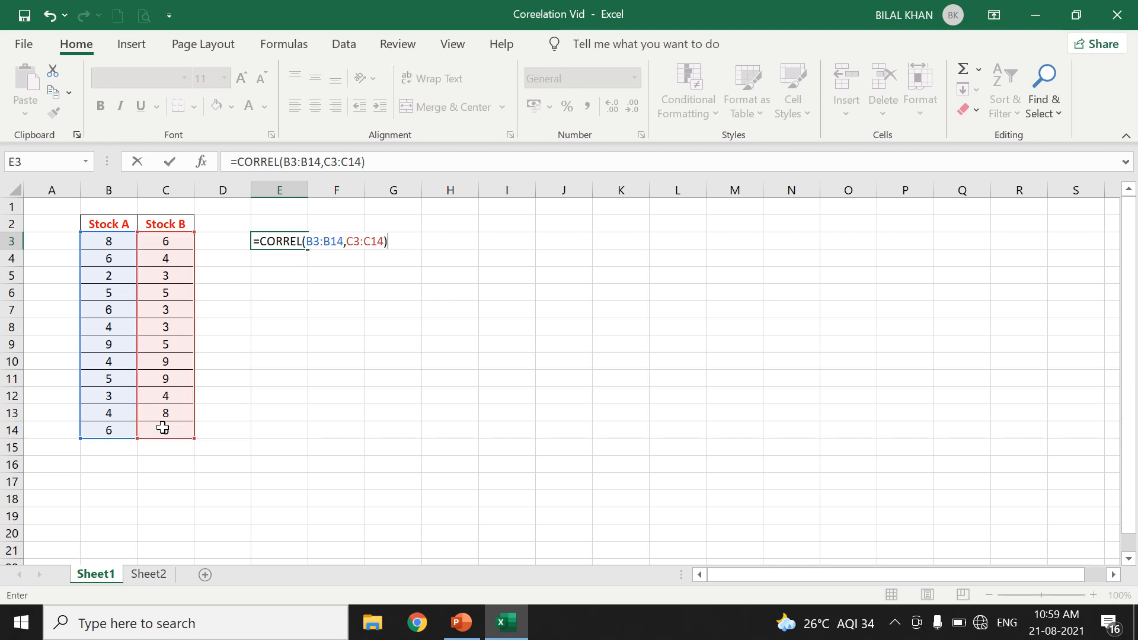
key(Return)
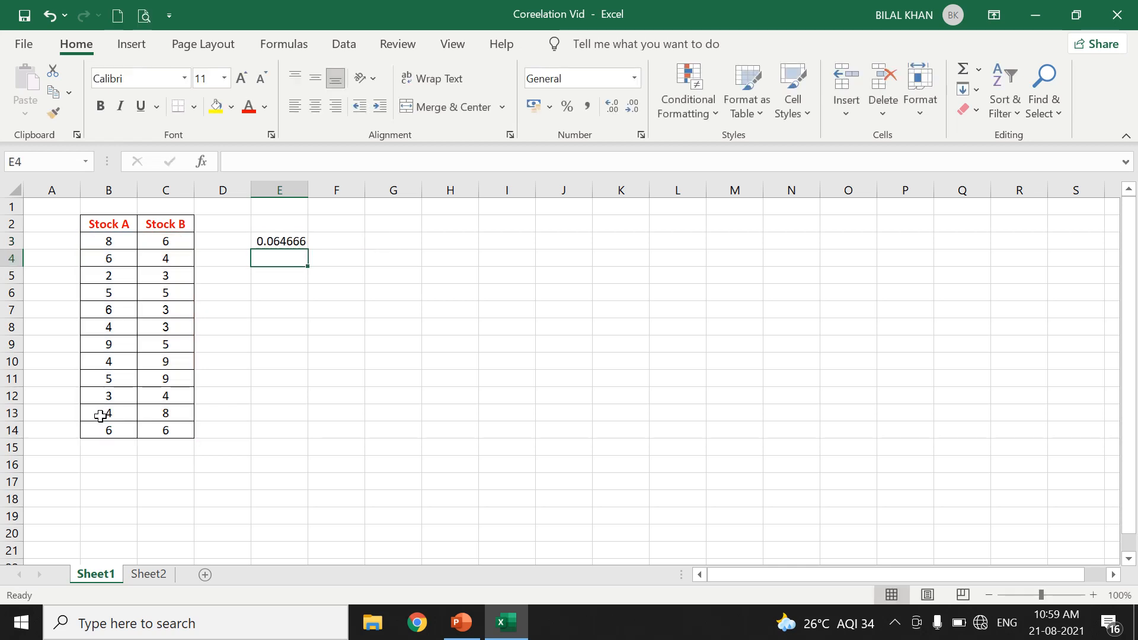
click(272, 241)
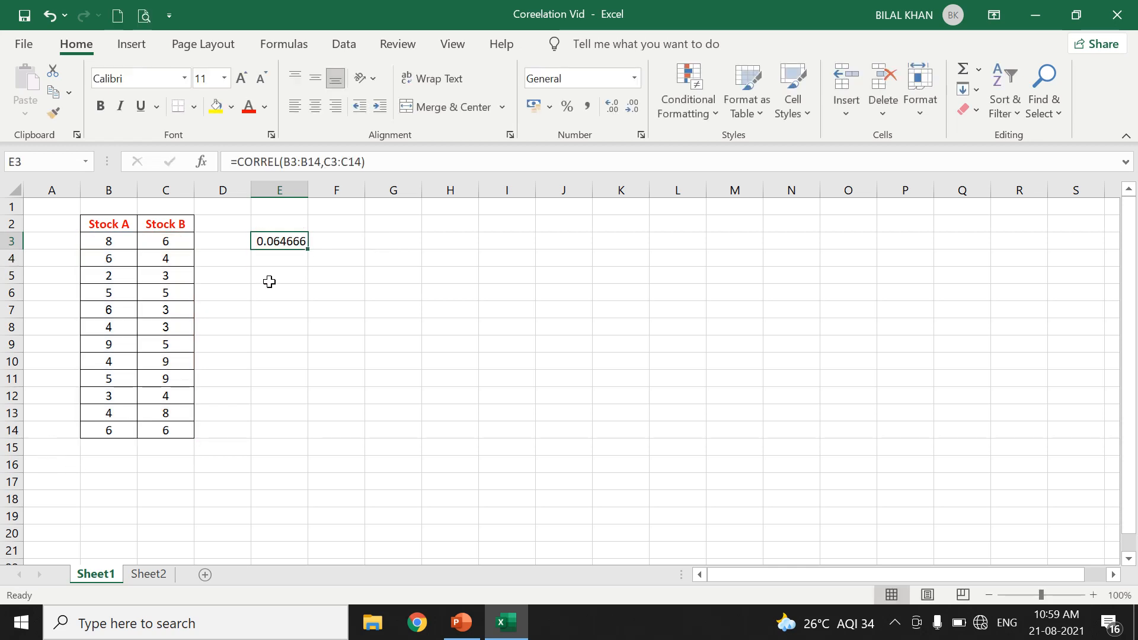
Label the correlation result by entering "r=" in cell D3.
click(234, 245)
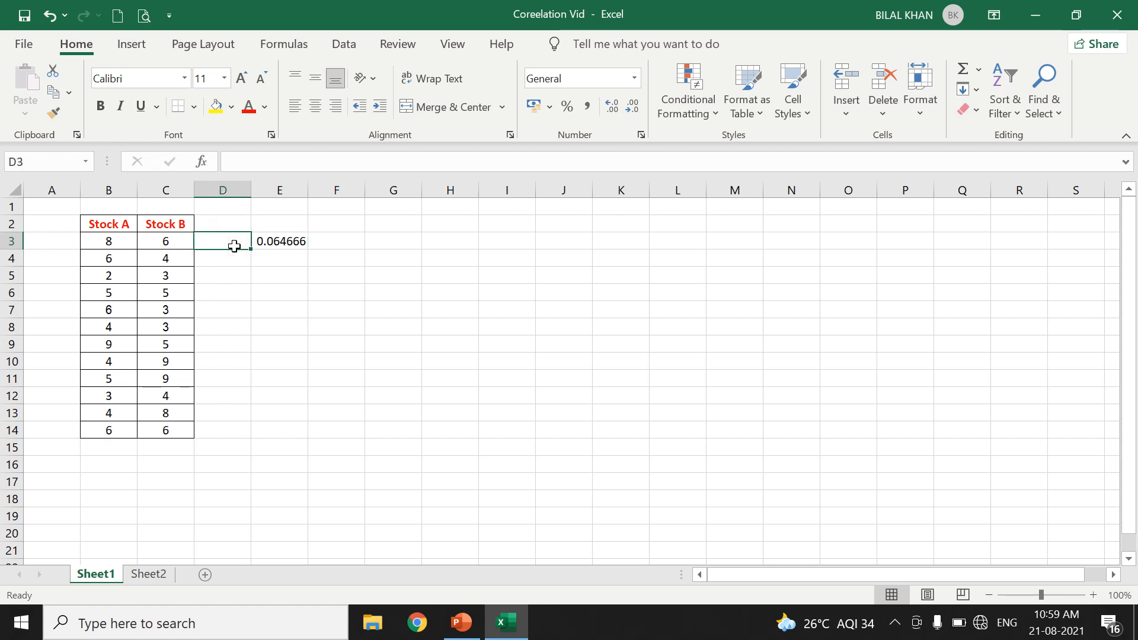
text(r)
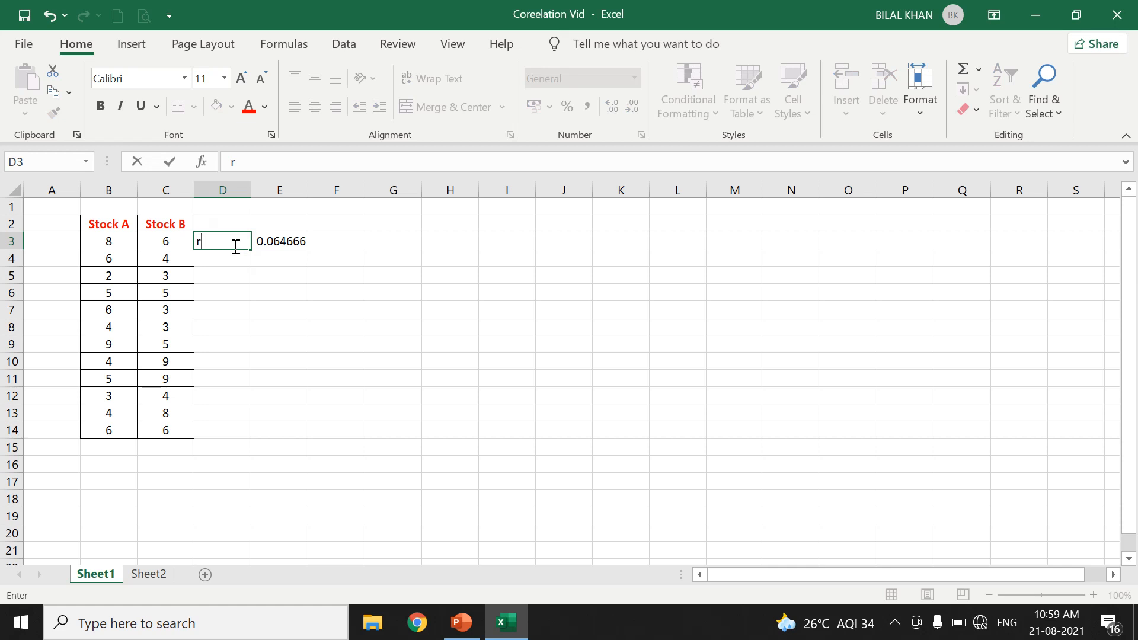
text(=)
click(317, 278)
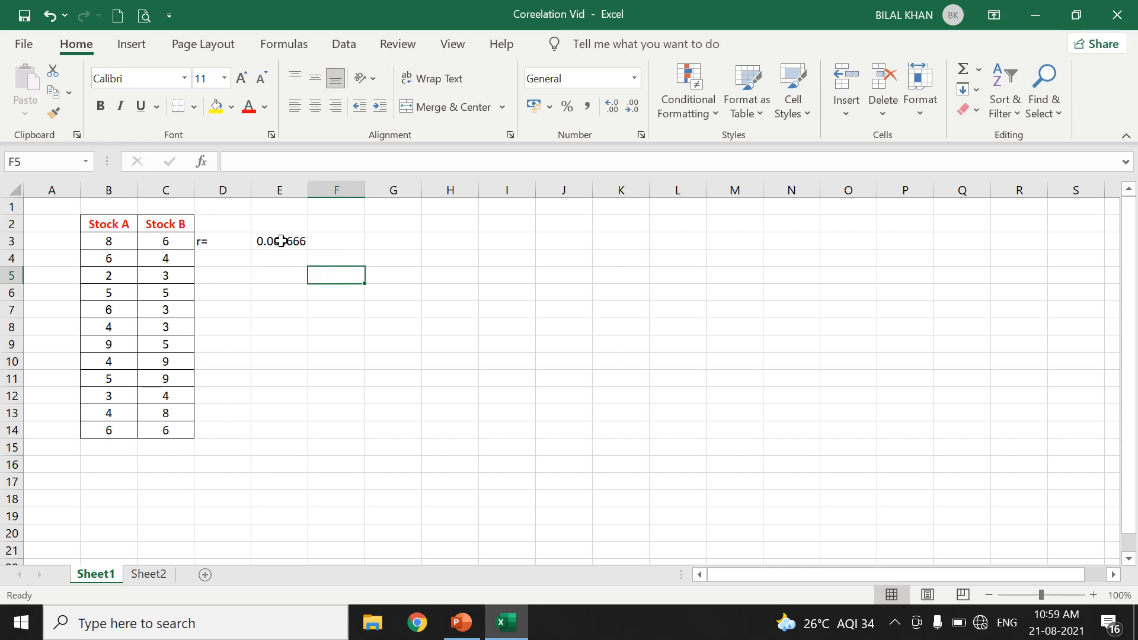
Reduce the correlation result in cell E3 to two decimal places.
click(281, 240)
click(636, 106)
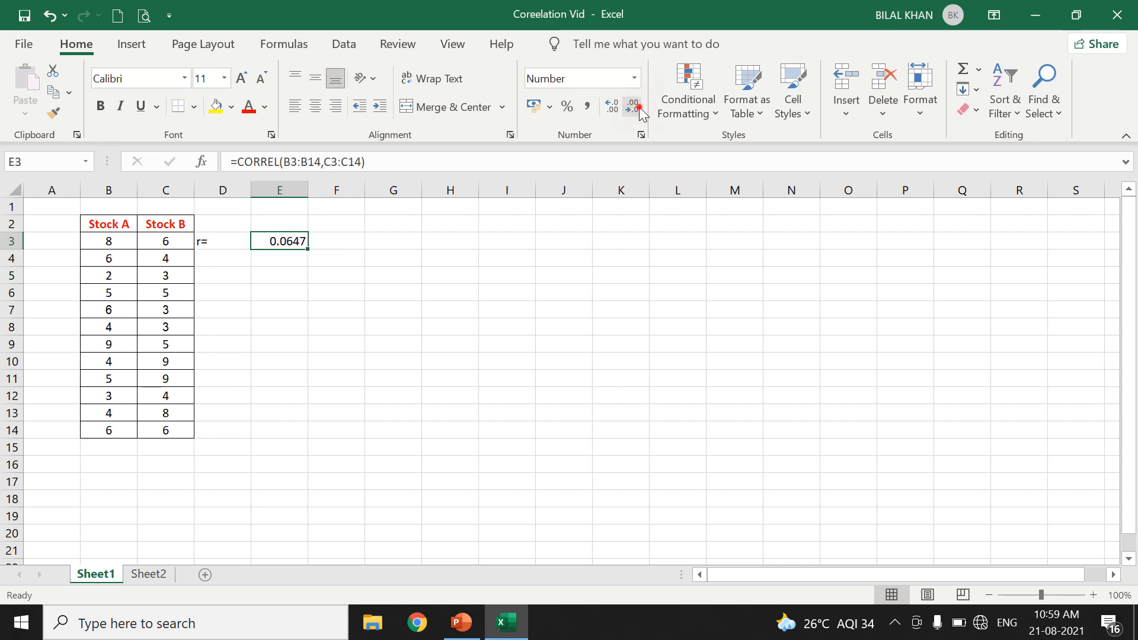
click(636, 107)
click(635, 107)
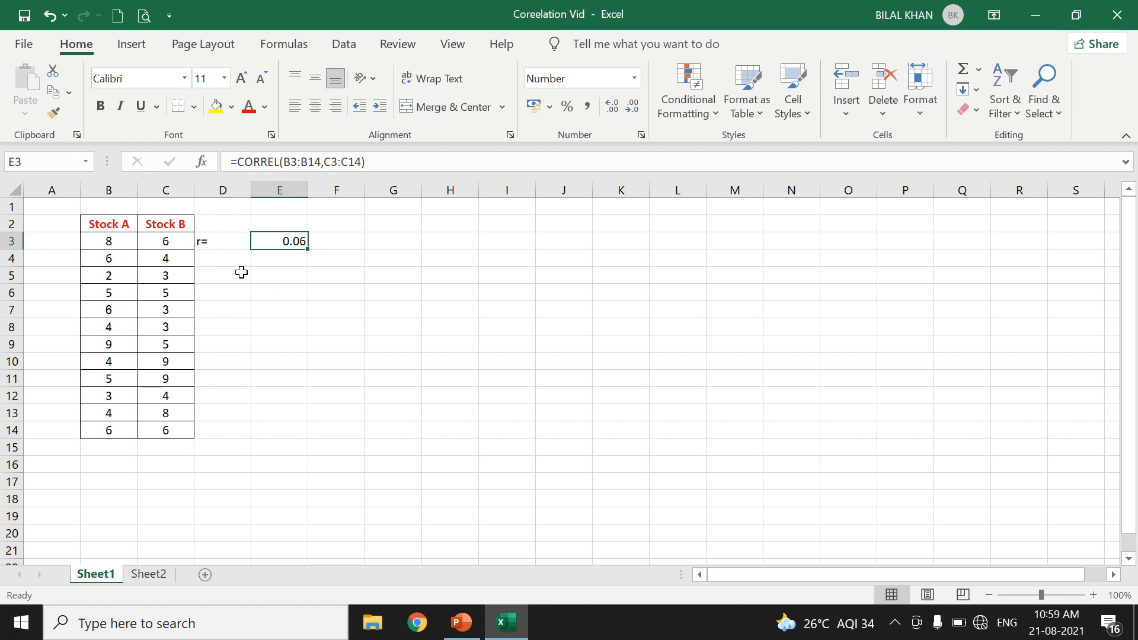
Enter the row label "Mean" in cell D4, below the correlation label.
click(227, 262)
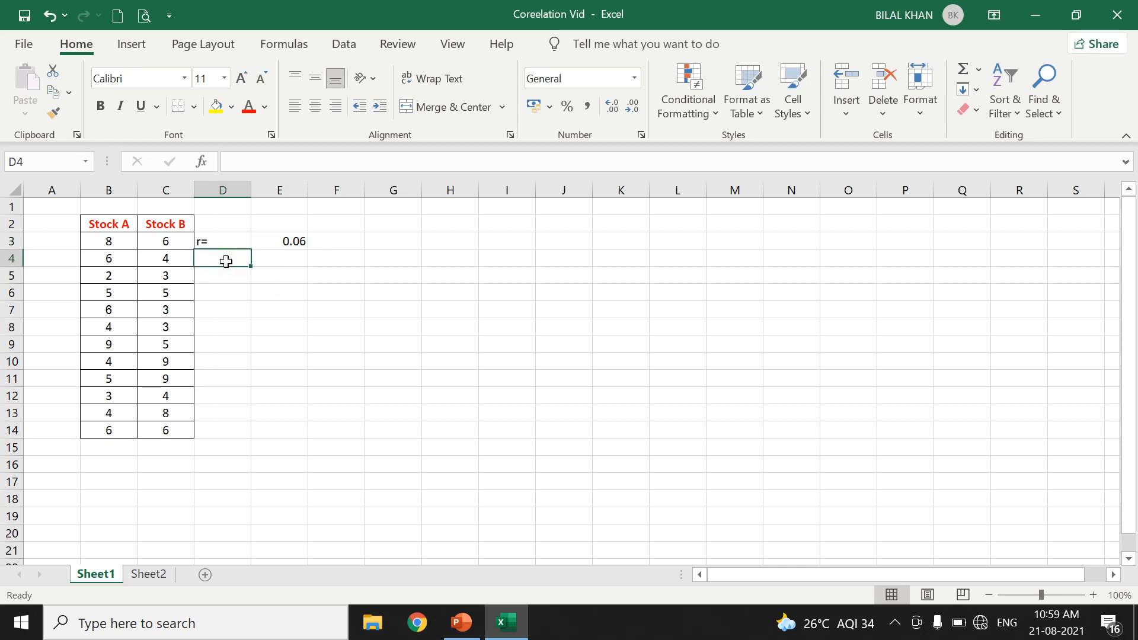
text(MEan)
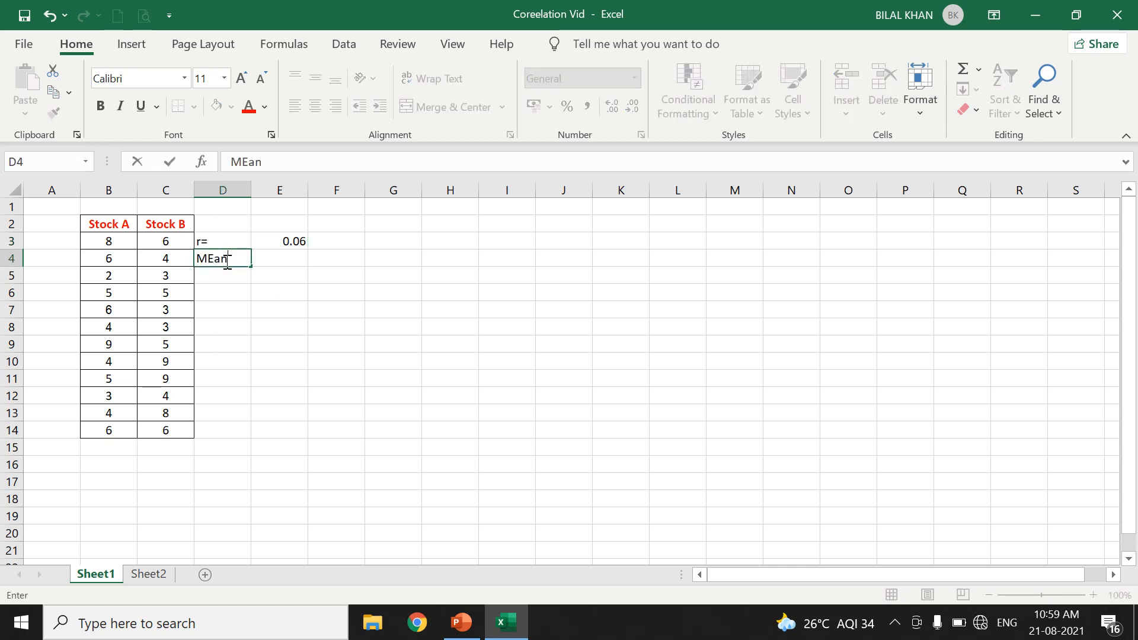
key(BackSpace)
key(BackSpace)
key(BackSpace)
text(ean)
Calculate the mean of Stock A in cell E4 with the AVERAGE function over B3:B14.
click(268, 263)
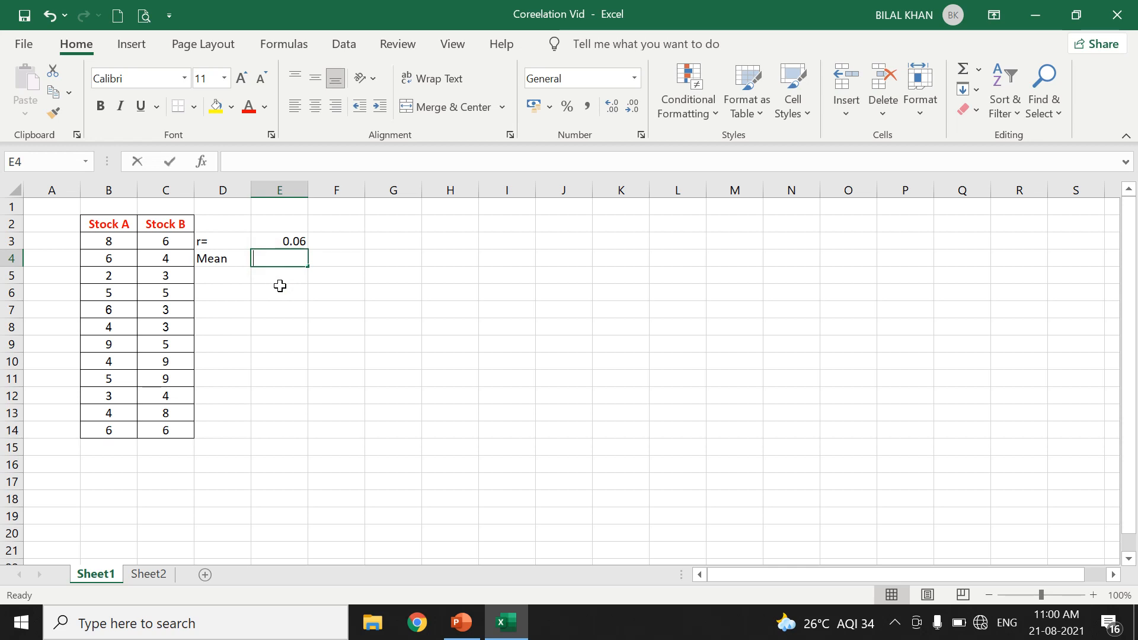
text(=)
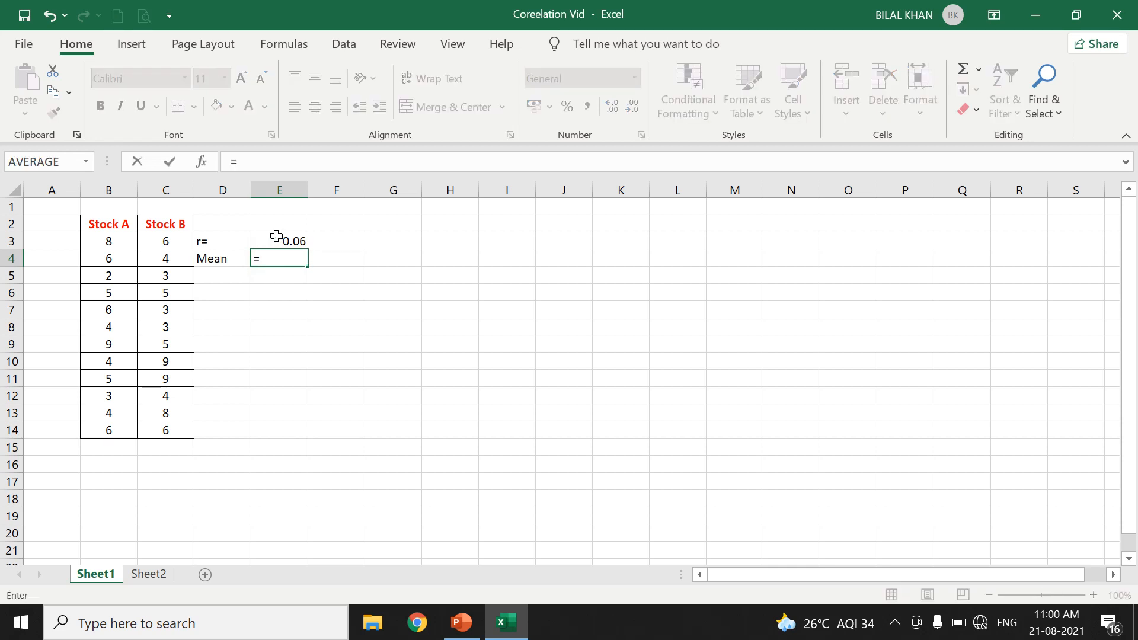
text(av)
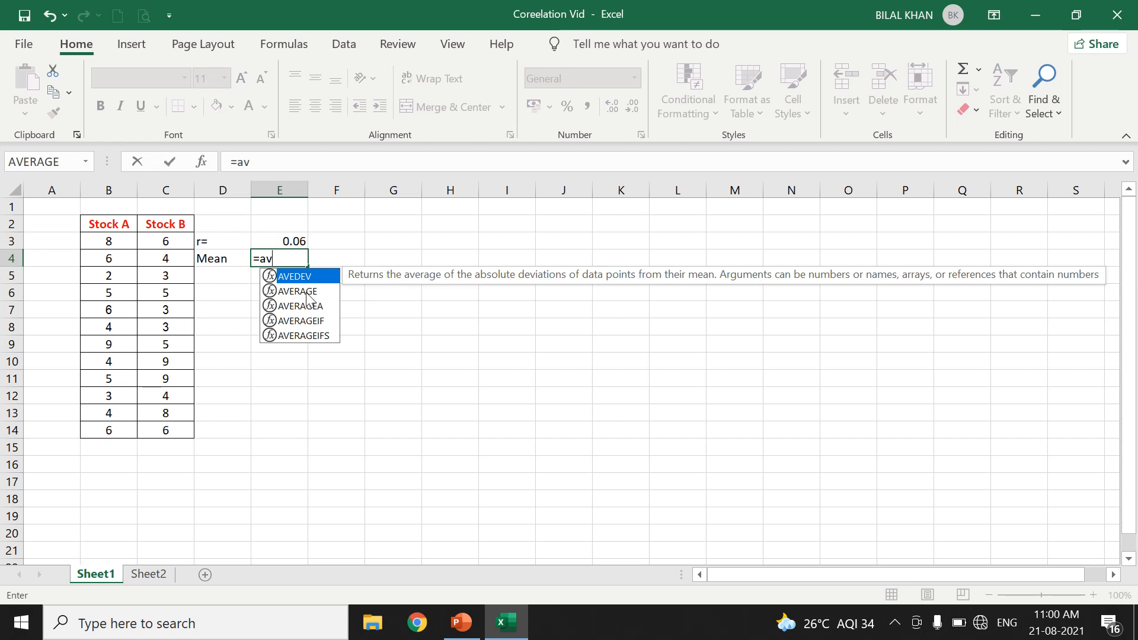
double_click(303, 291)
drag(96, 242, 109, 425)
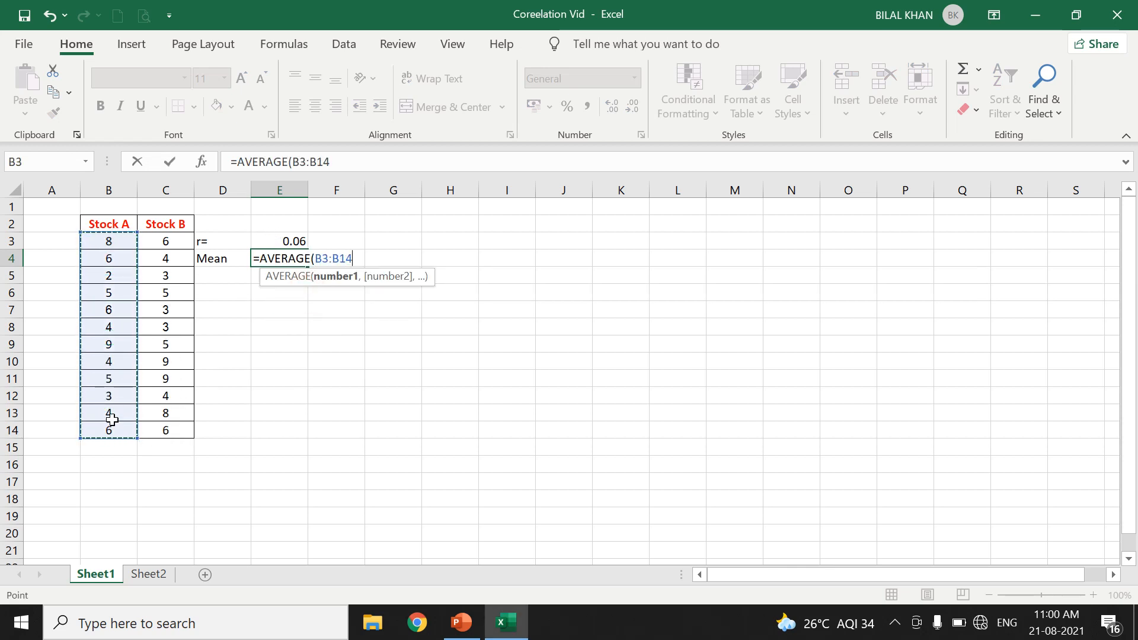
key(Return)
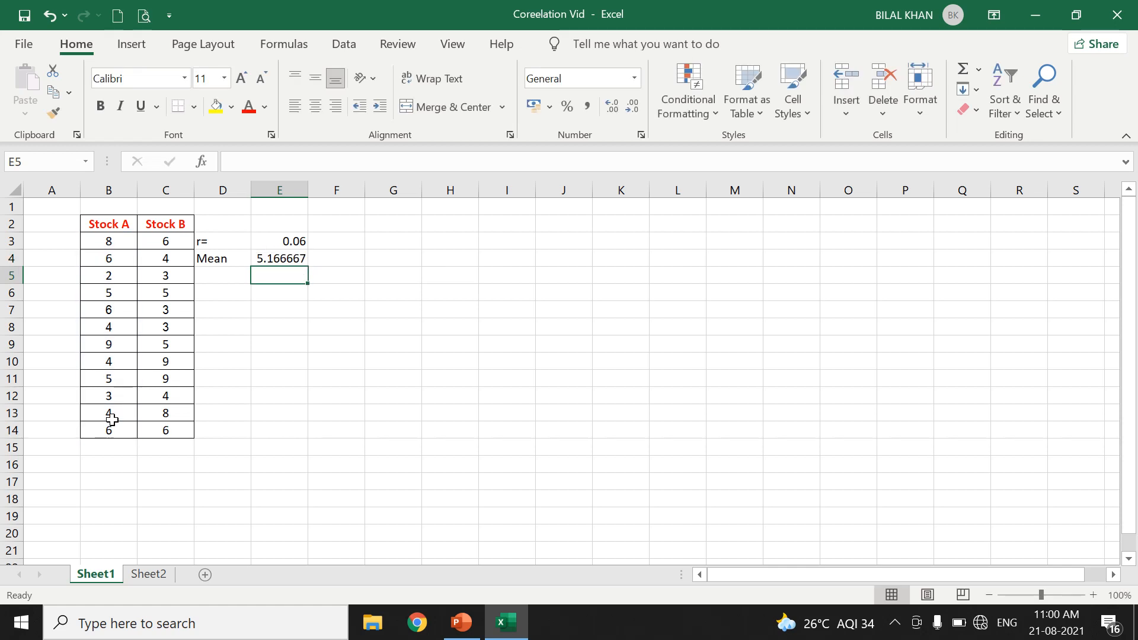
Enter the Stock B range reference =C3:C14 in cell F4, beside the Stock A mean.
click(334, 266)
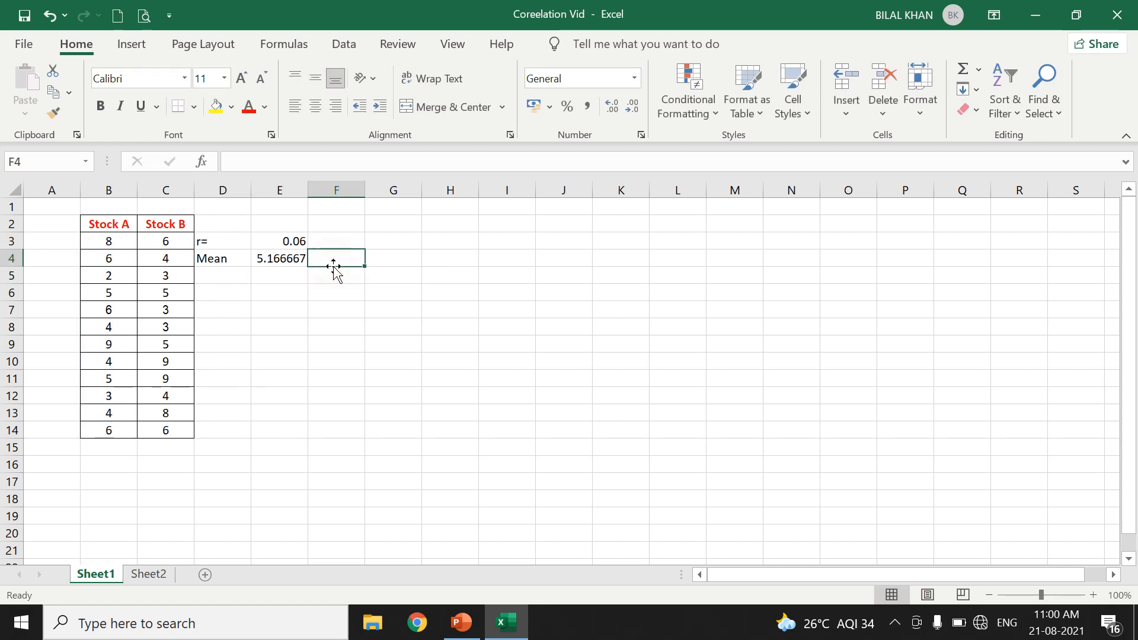
text(=)
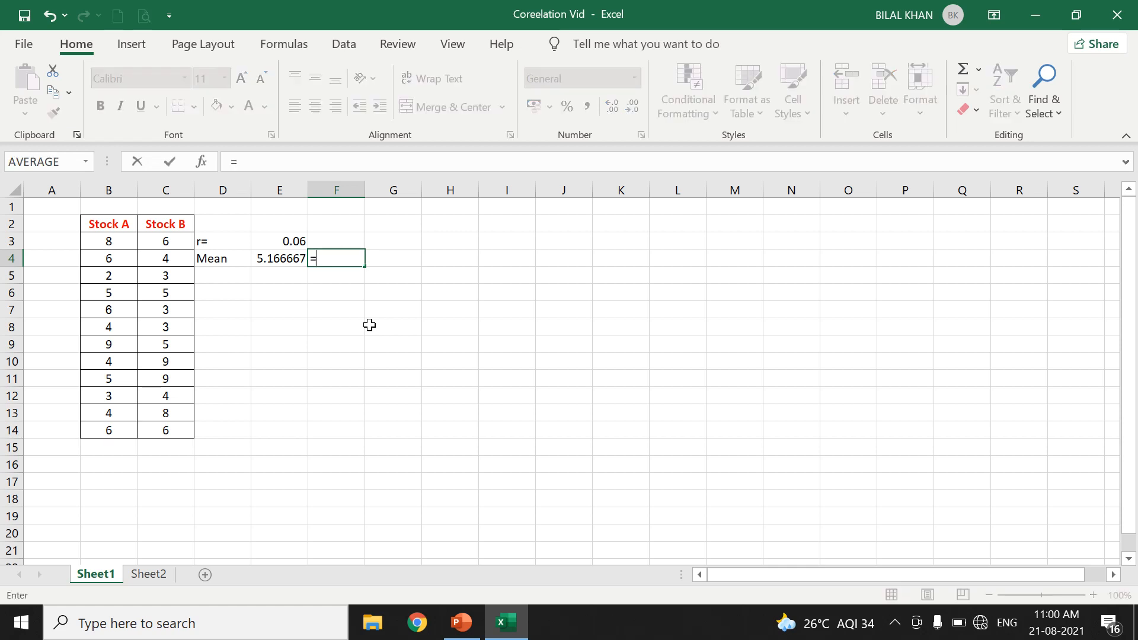
drag(163, 243, 162, 430)
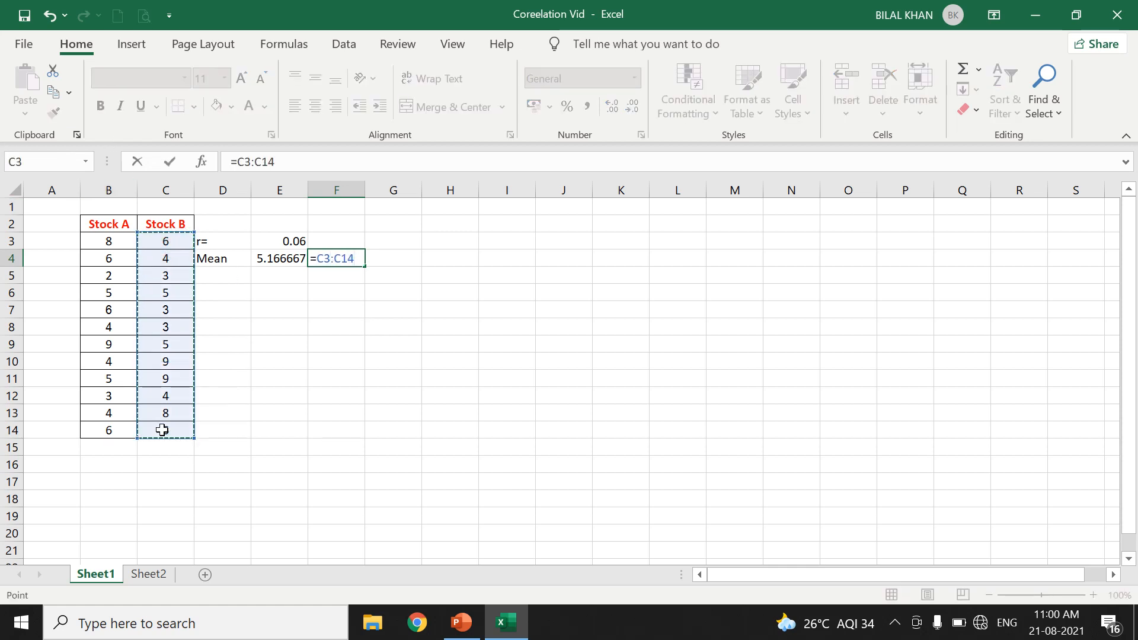
key(Return)
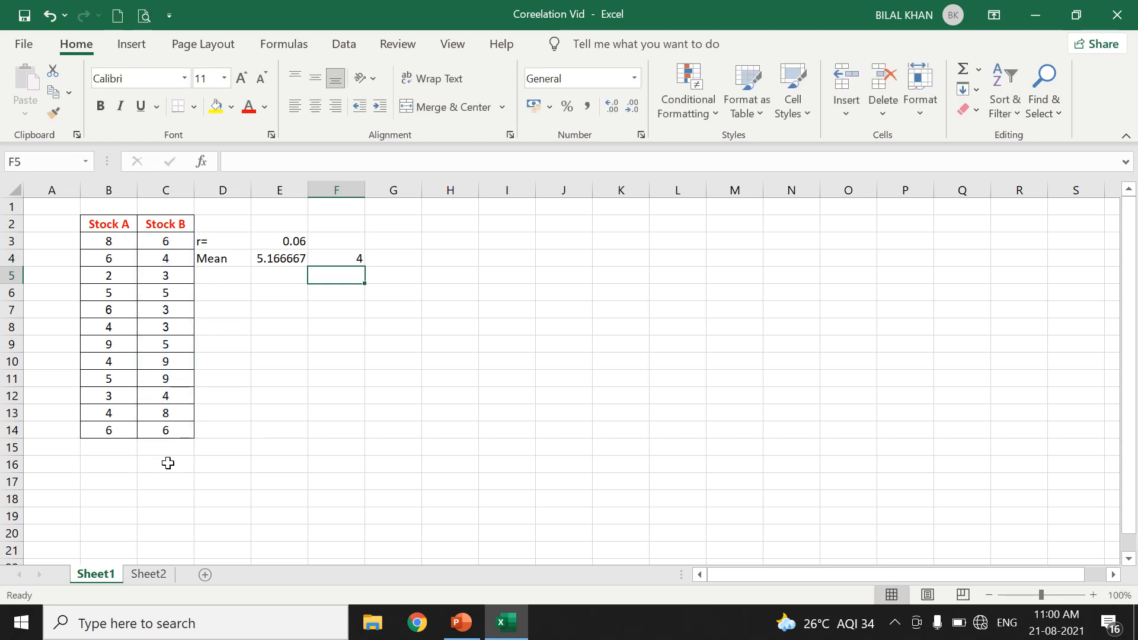
Enter the row label "sd" in cell D5, below the Mean label.
click(218, 278)
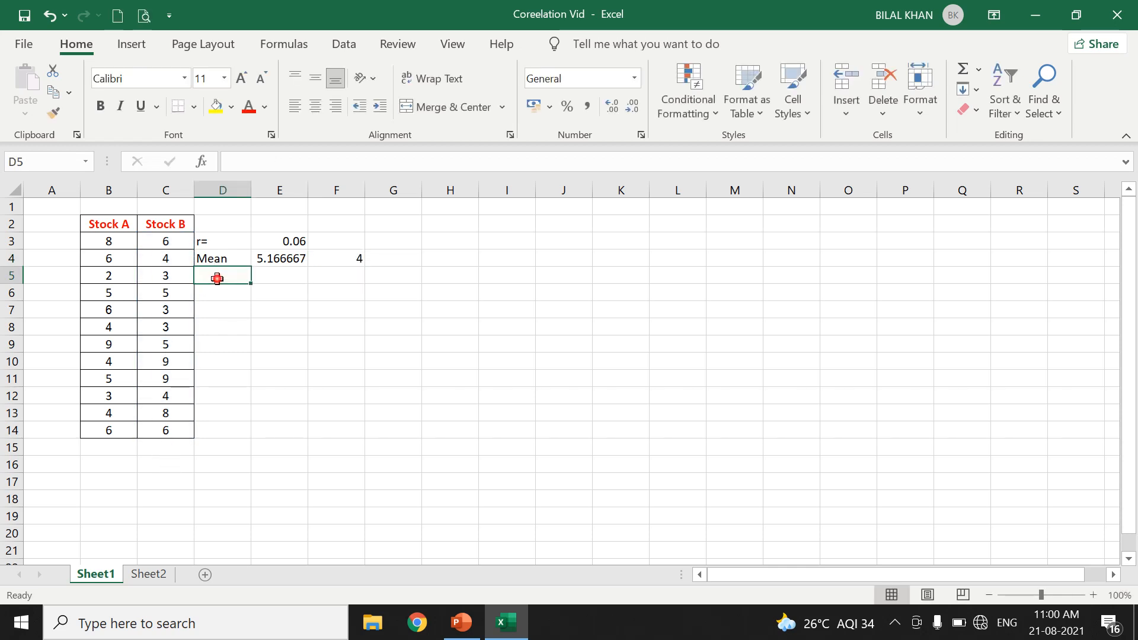
text(s)
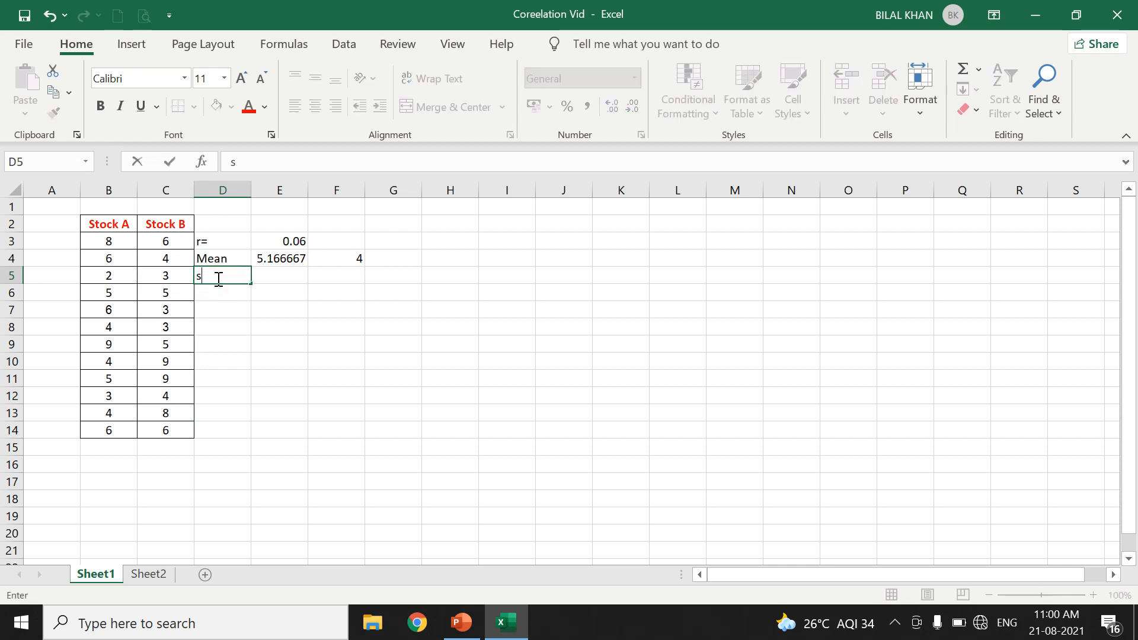
text(d)
Calculate the standard deviation of Stock A in cell E5 with the STDEV function over B3:B14.
click(258, 278)
text(=std)
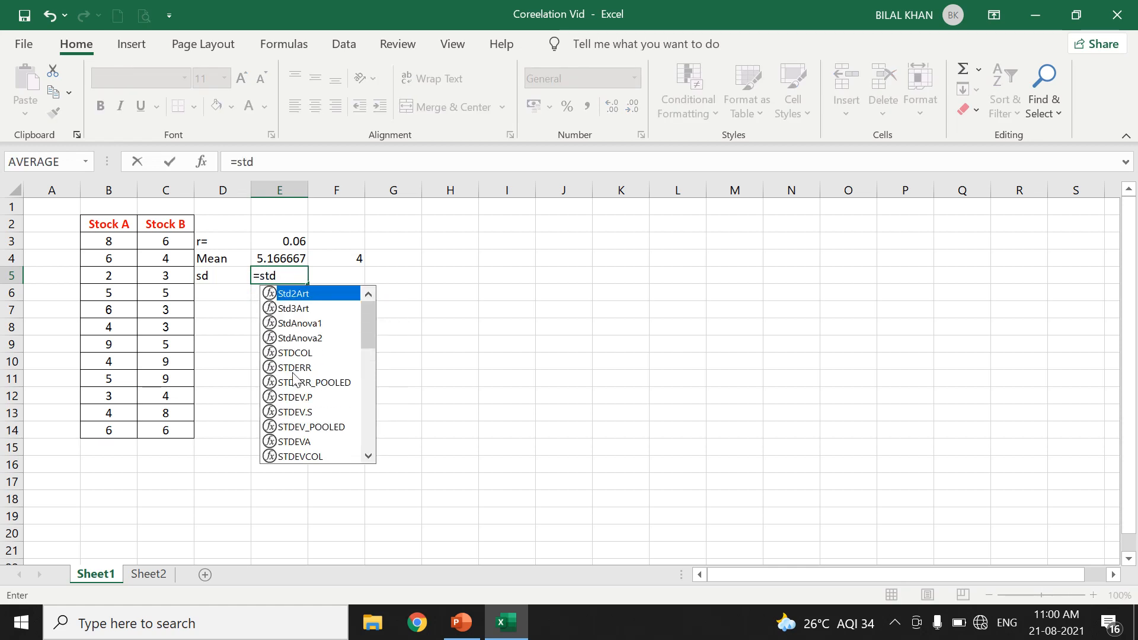
text(d)
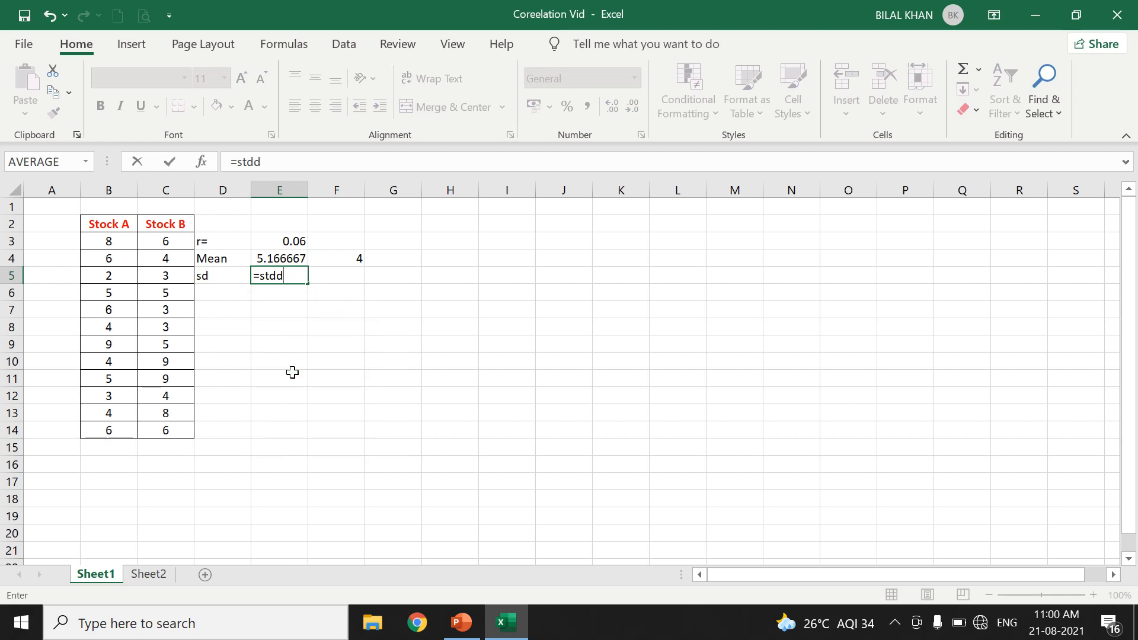
key(BackSpace)
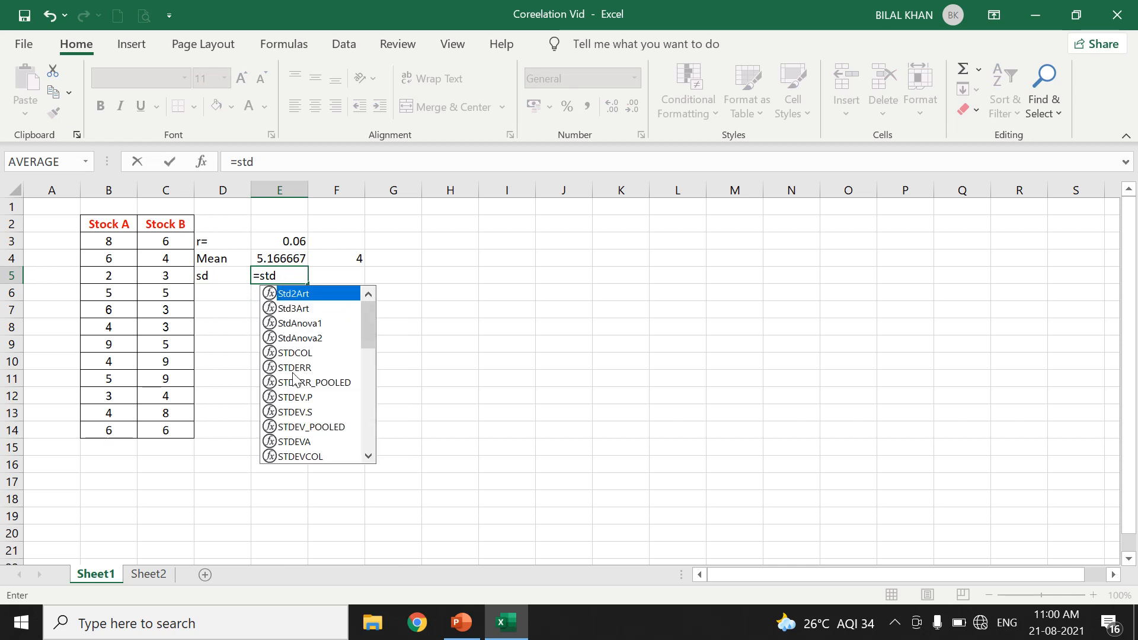
text(e)
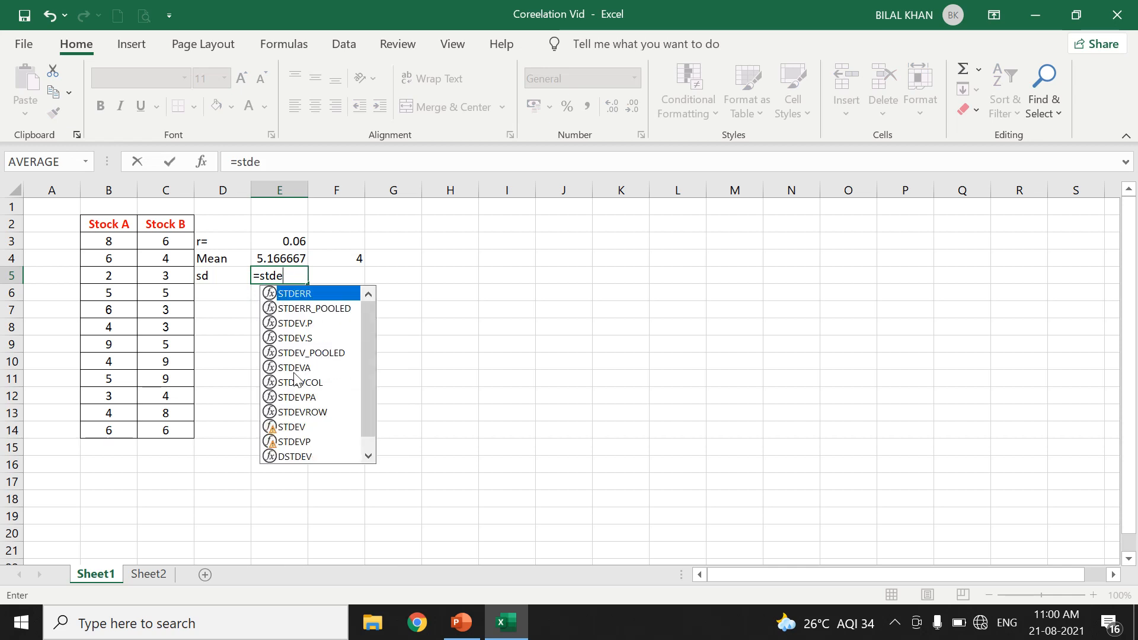
double_click(293, 424)
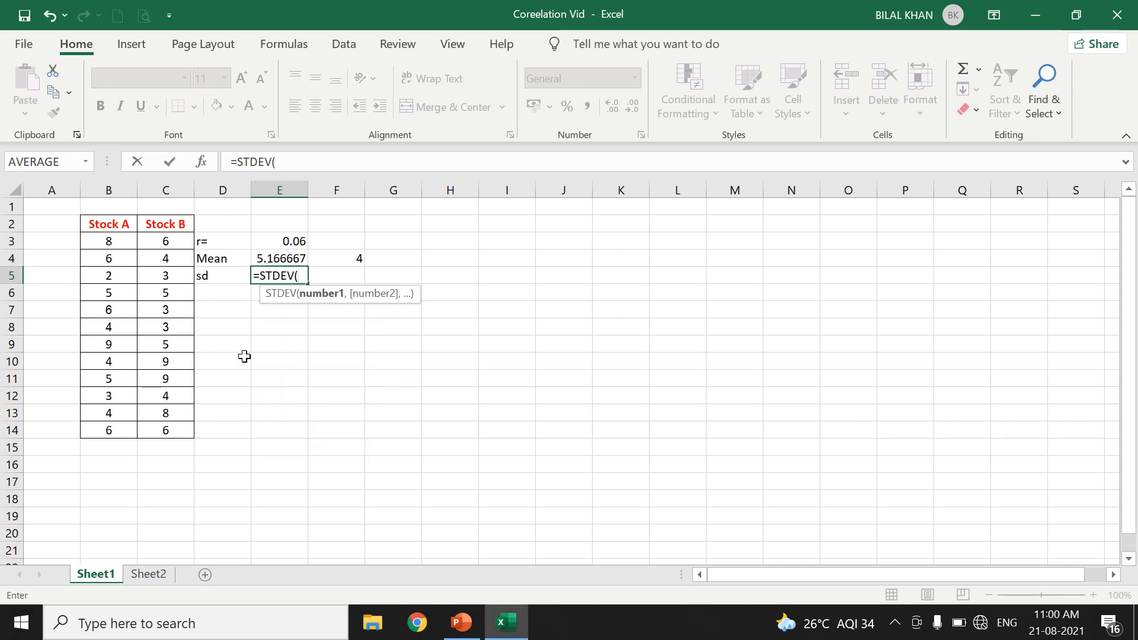
drag(109, 242, 107, 429)
key(Return)
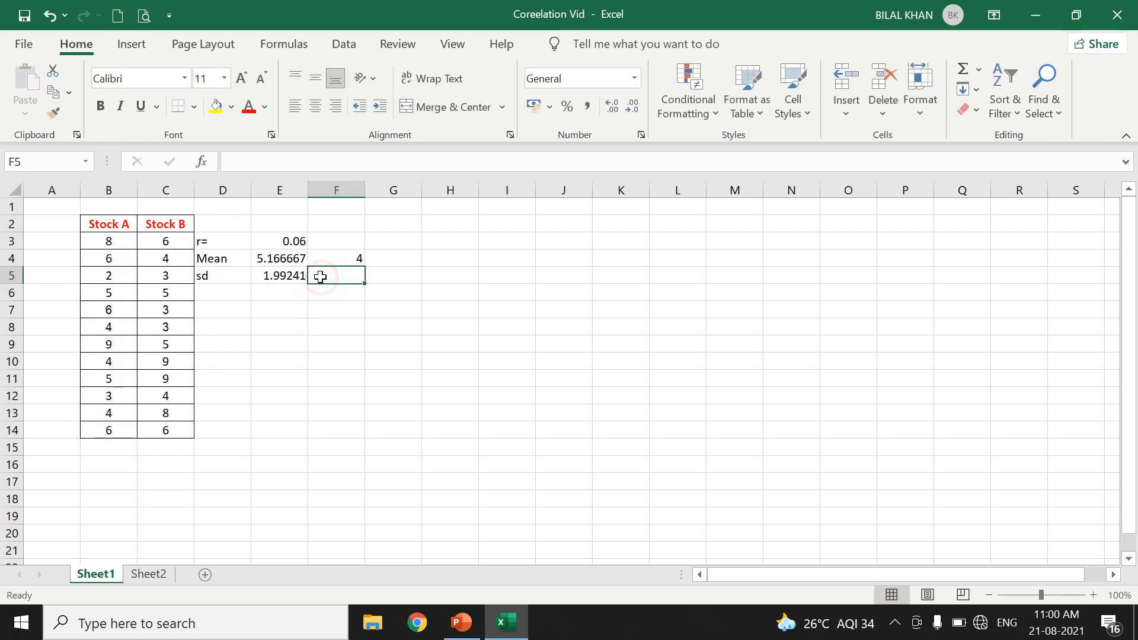
Calculate the standard deviation of Stock B in cell F5 with the STDEV function over C3:C13.
drag(166, 244, 167, 410)
click(347, 277)
text(=)
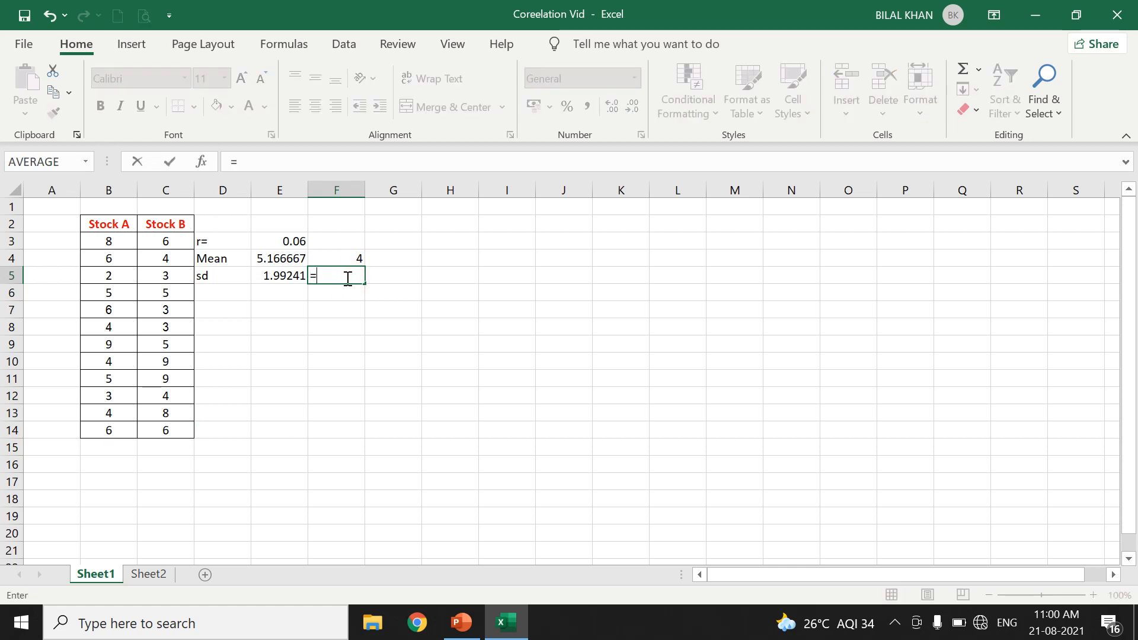
text(stdev)
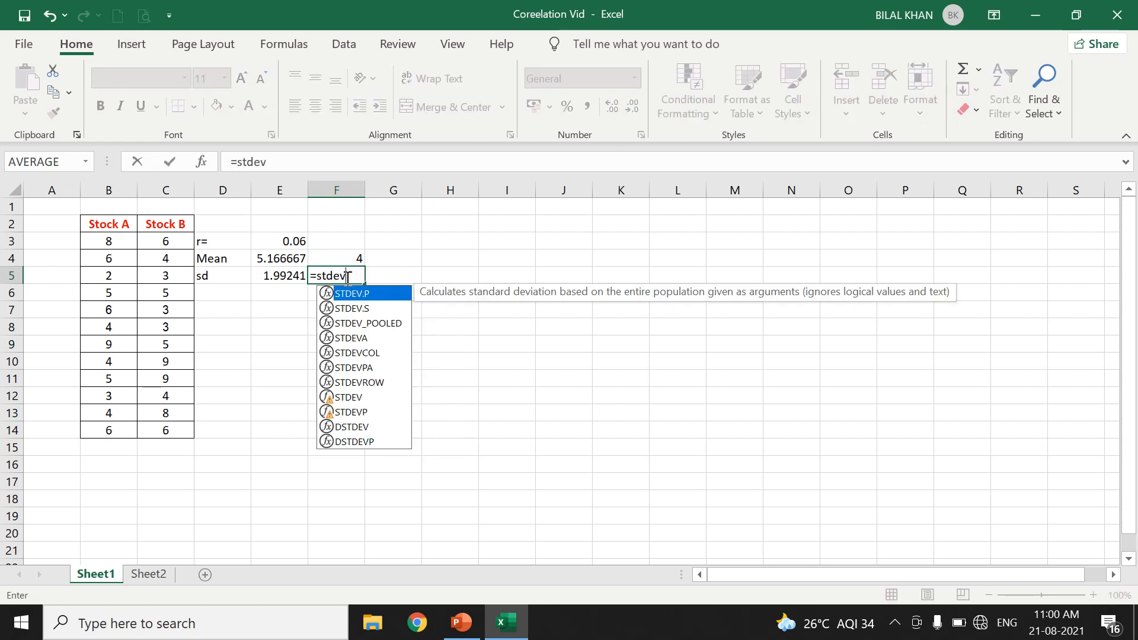
double_click(342, 397)
drag(163, 237, 164, 413)
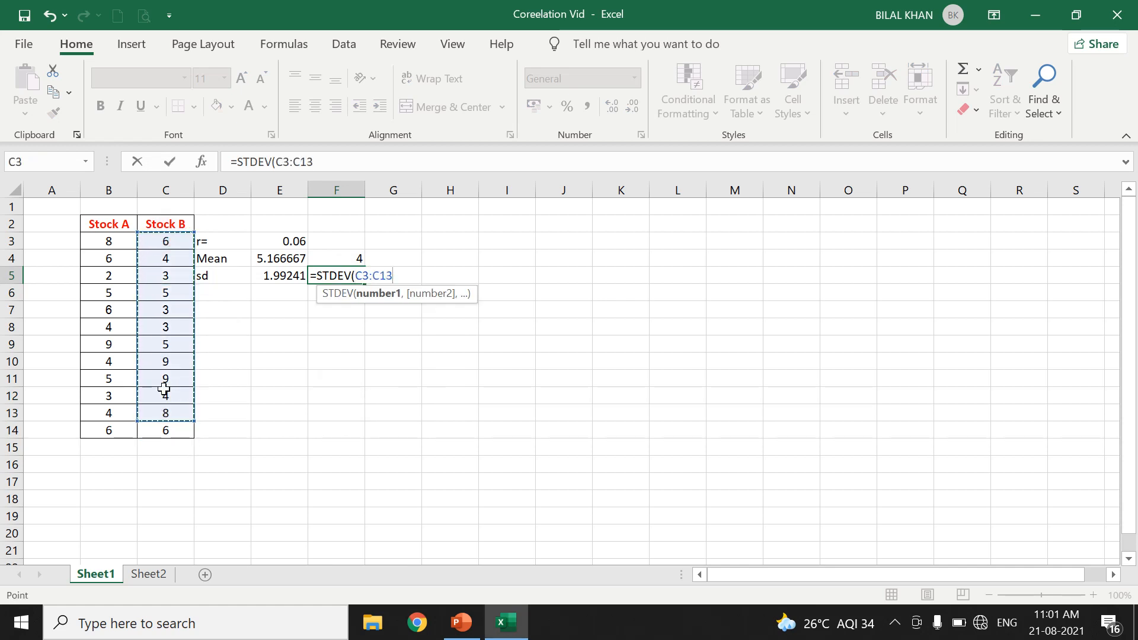
key(Return)
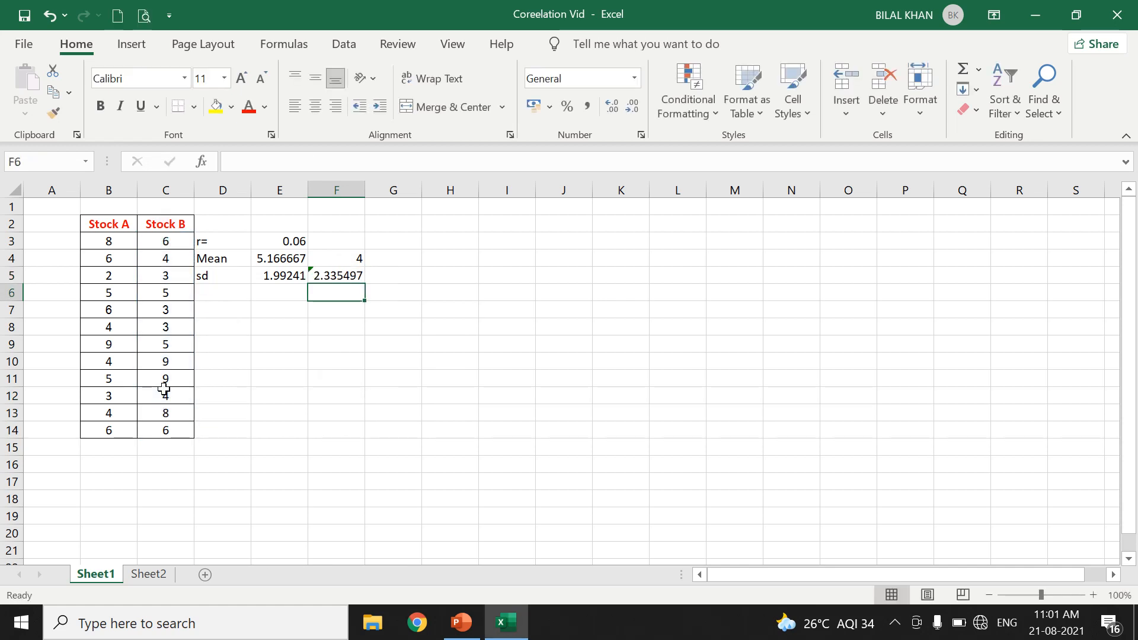
Enter the row label "CV" in cell D6, below the sd label.
click(292, 419)
click(220, 294)
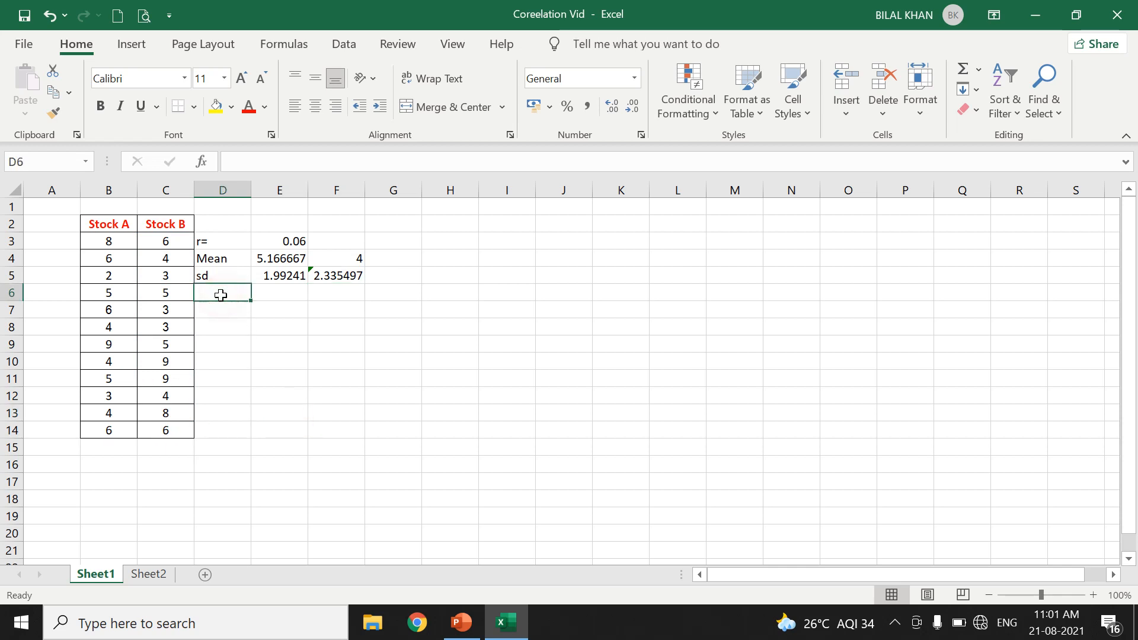
text(CV)
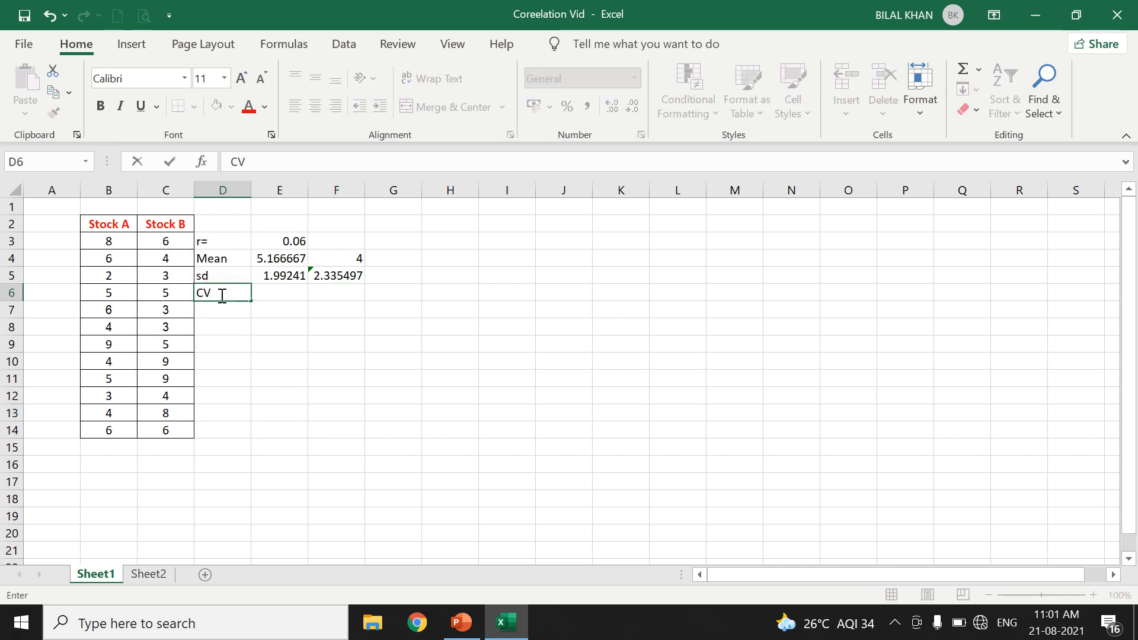
Calculate Stock A's coefficient of variation in cell E6 with the formula =(E5/E4)*100.
click(277, 289)
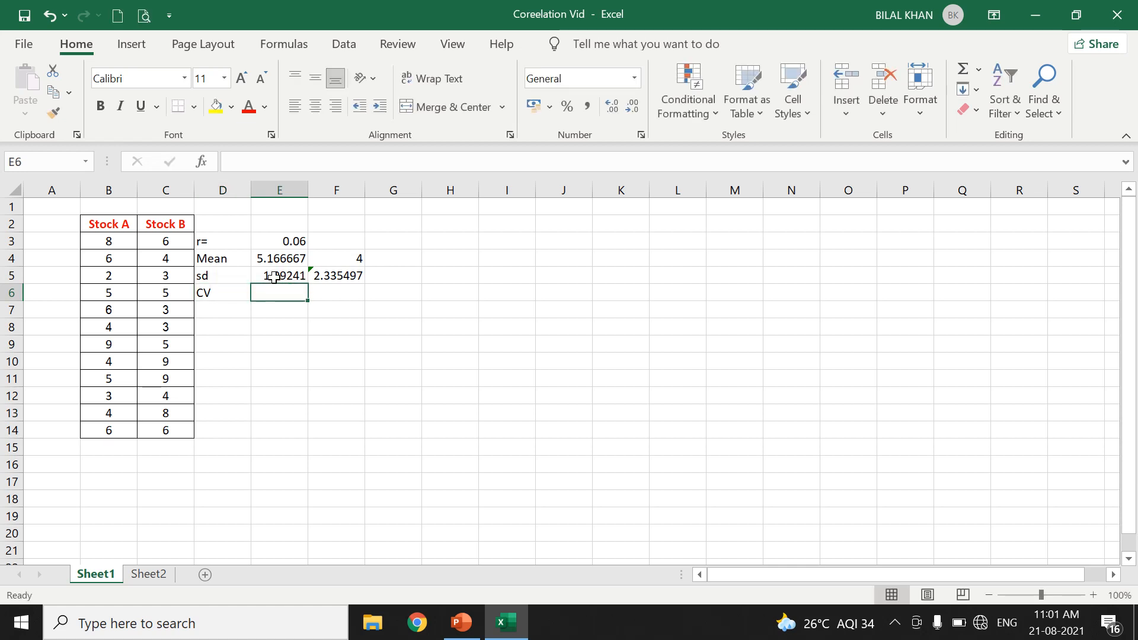
text(=)
click(277, 274)
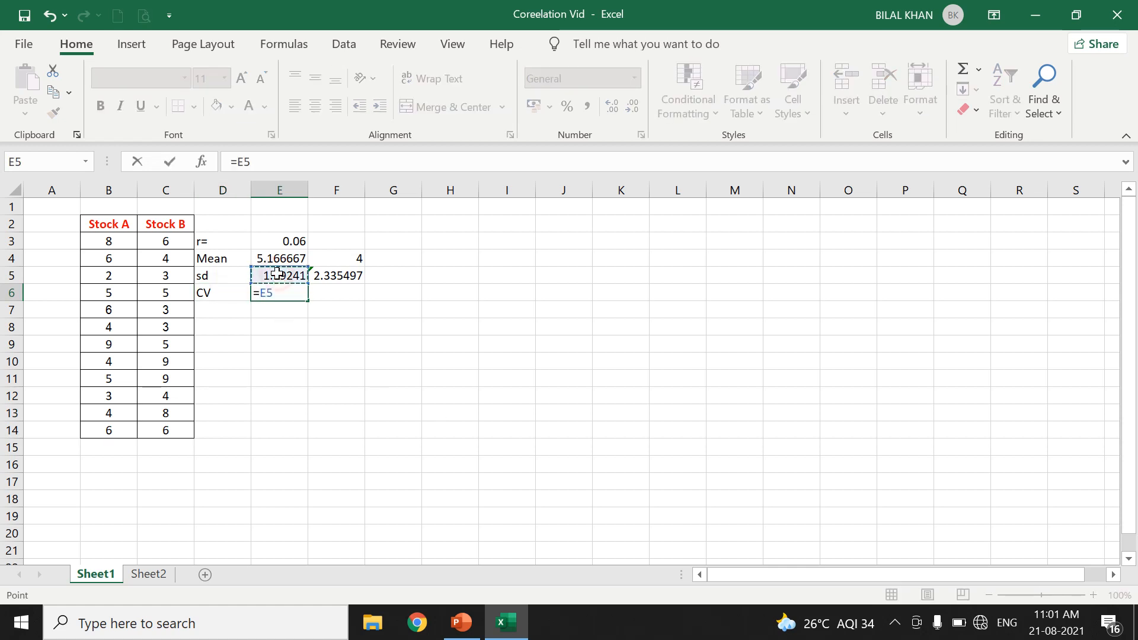
text(/)
click(277, 259)
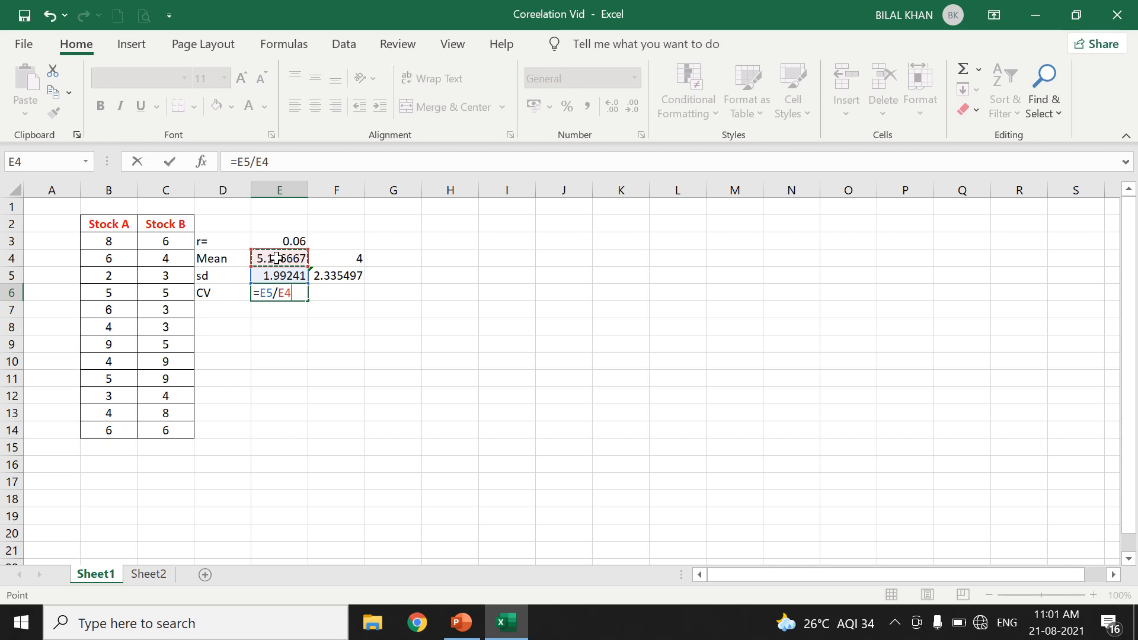
click(263, 293)
text((E5/E4)
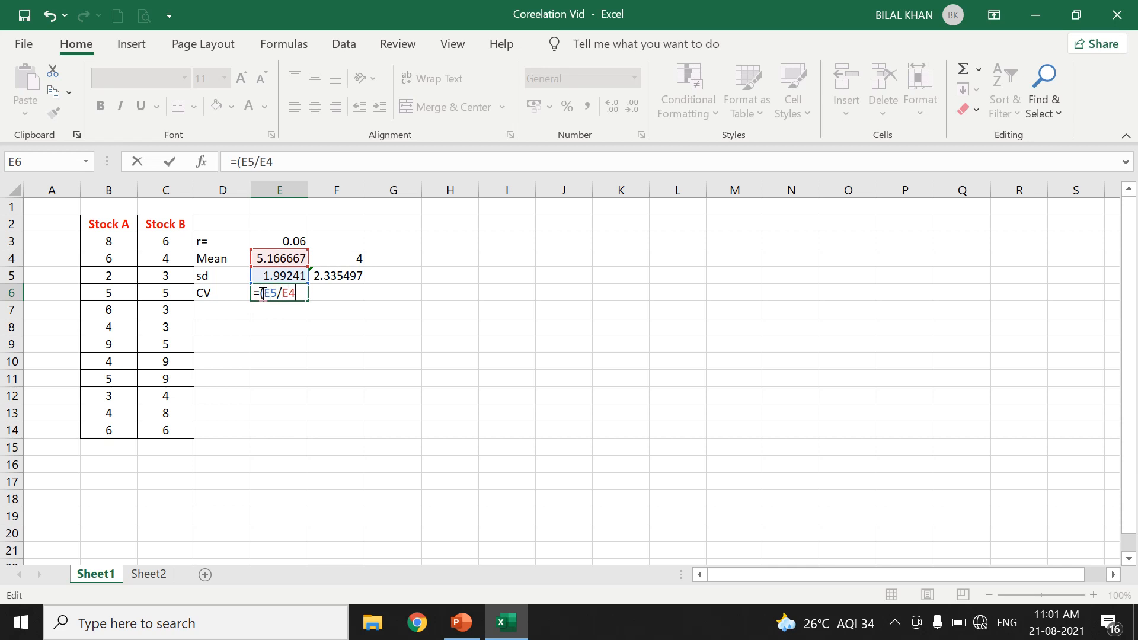
text()*100)
key(Return)
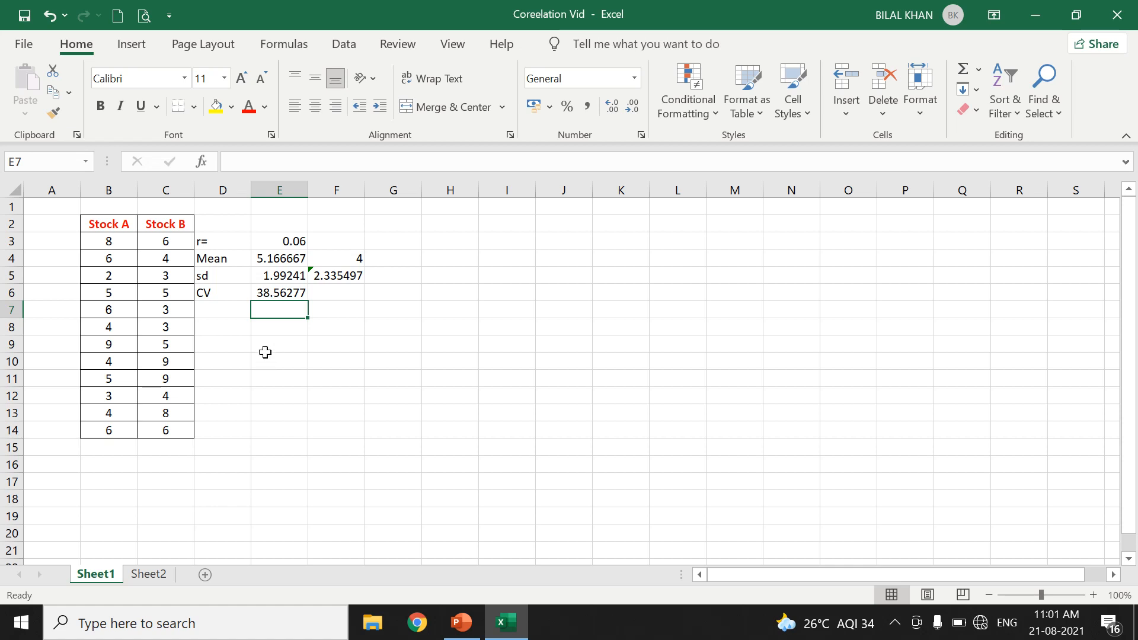
Calculate Stock B's coefficient of variation in cell F6 with the formula =(F5/F4)*100.
click(331, 293)
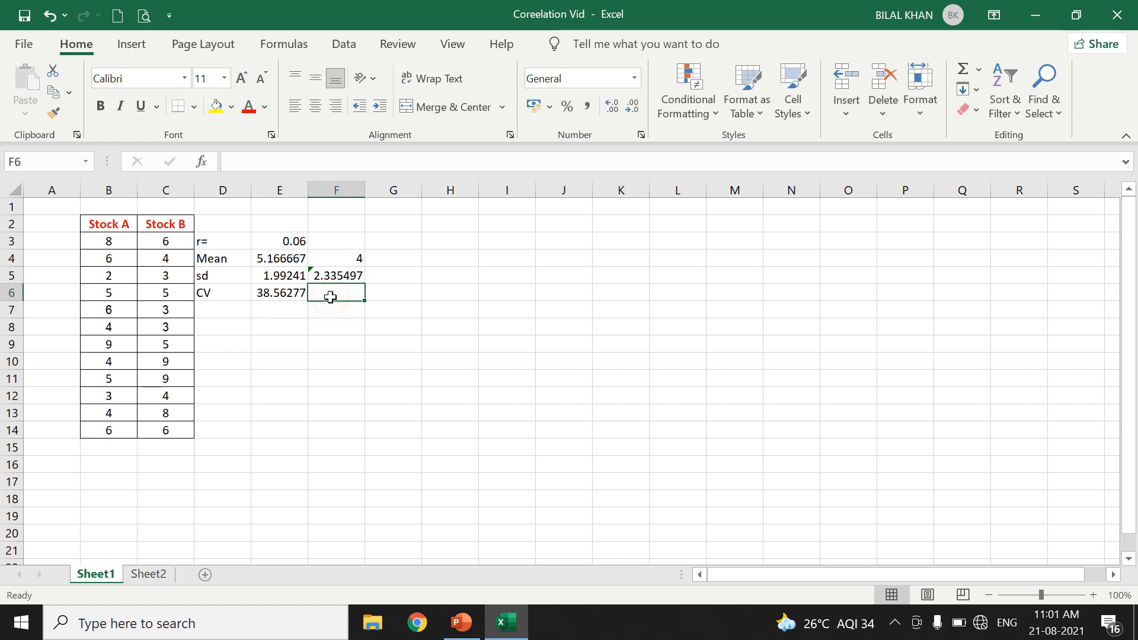
text(=)
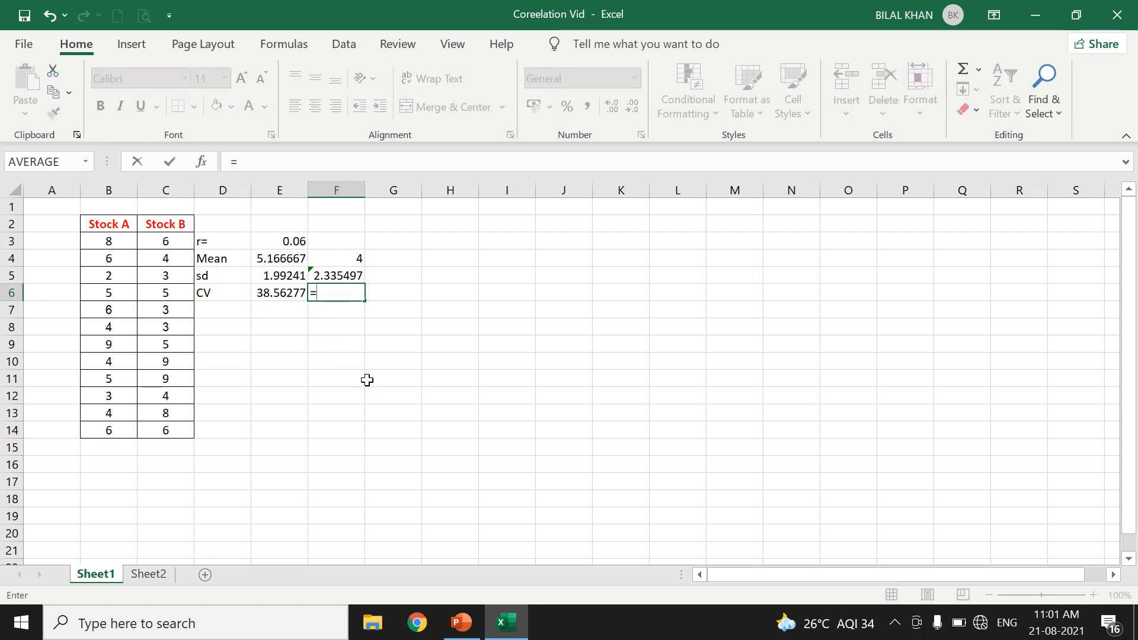
text(()
click(330, 276)
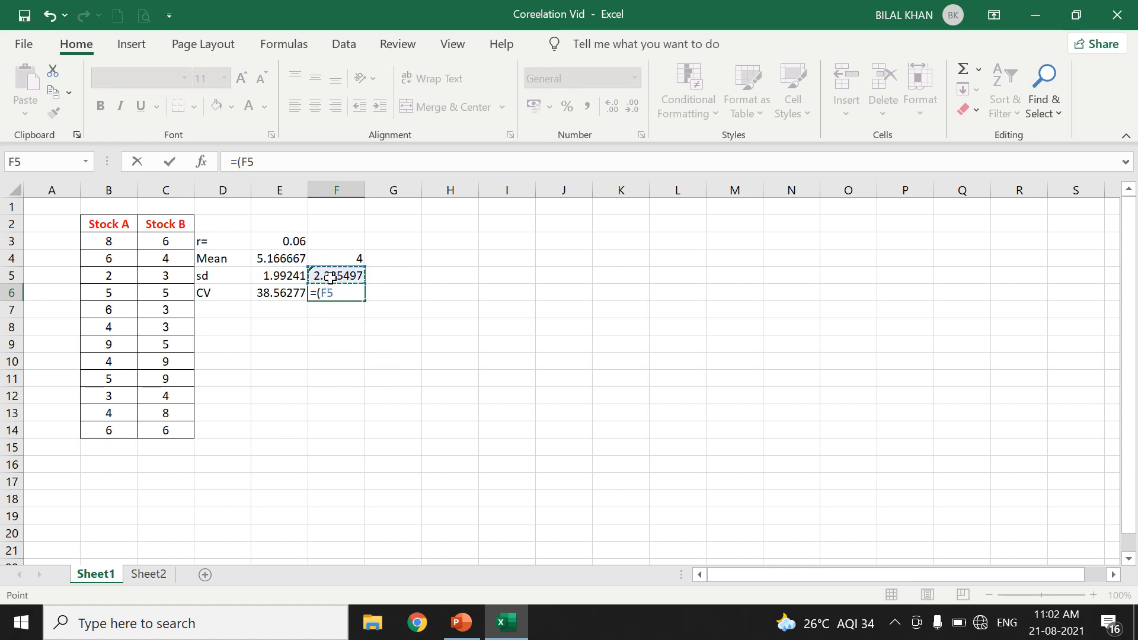
text(/)
click(351, 256)
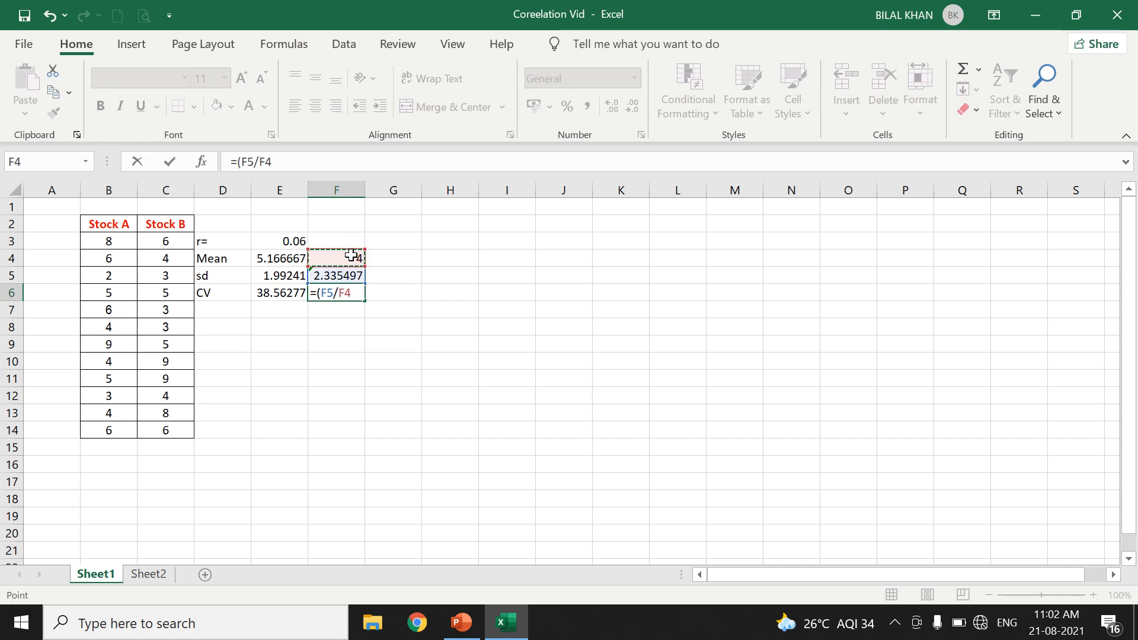
text()*100)
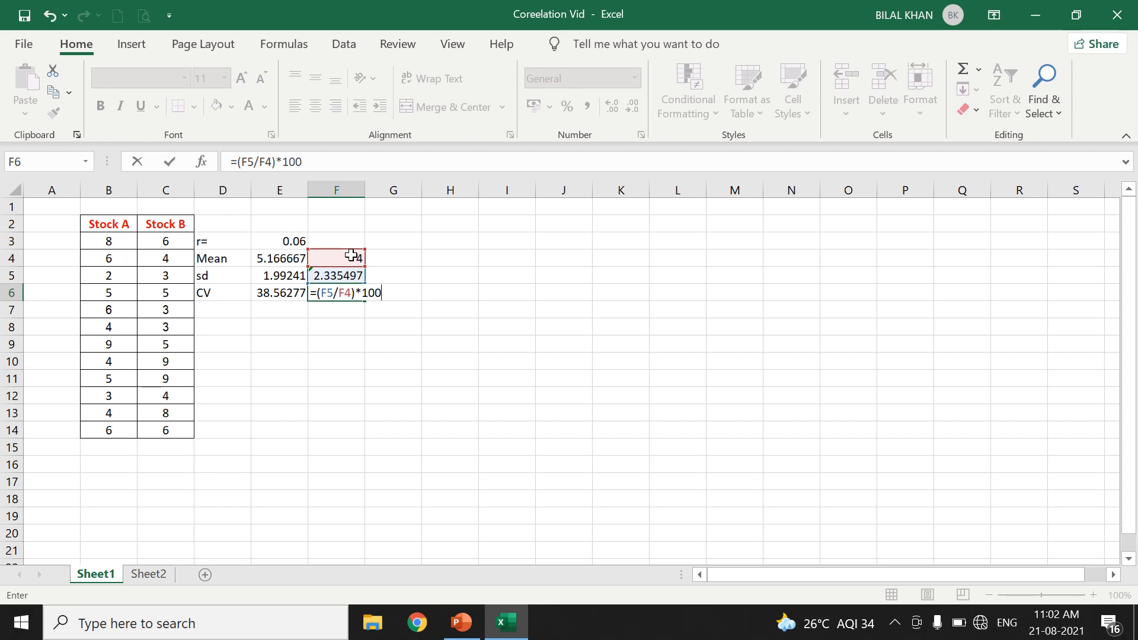
key(Return)
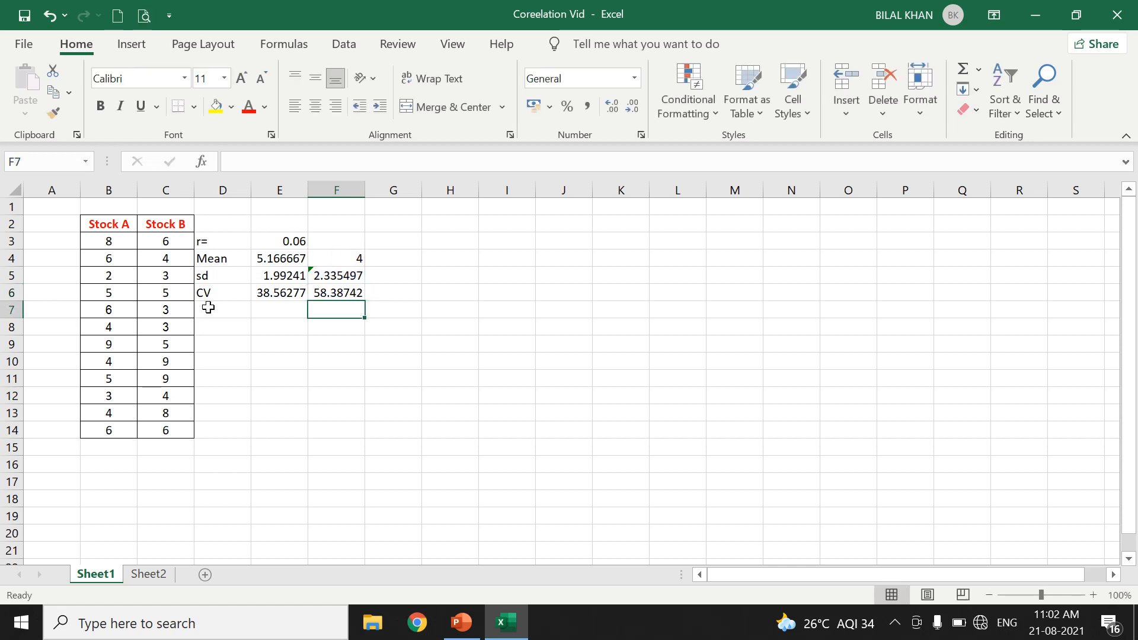
Compare the two CV results and highlight Stock B's CV in cell F6 with yellow fill.
click(335, 291)
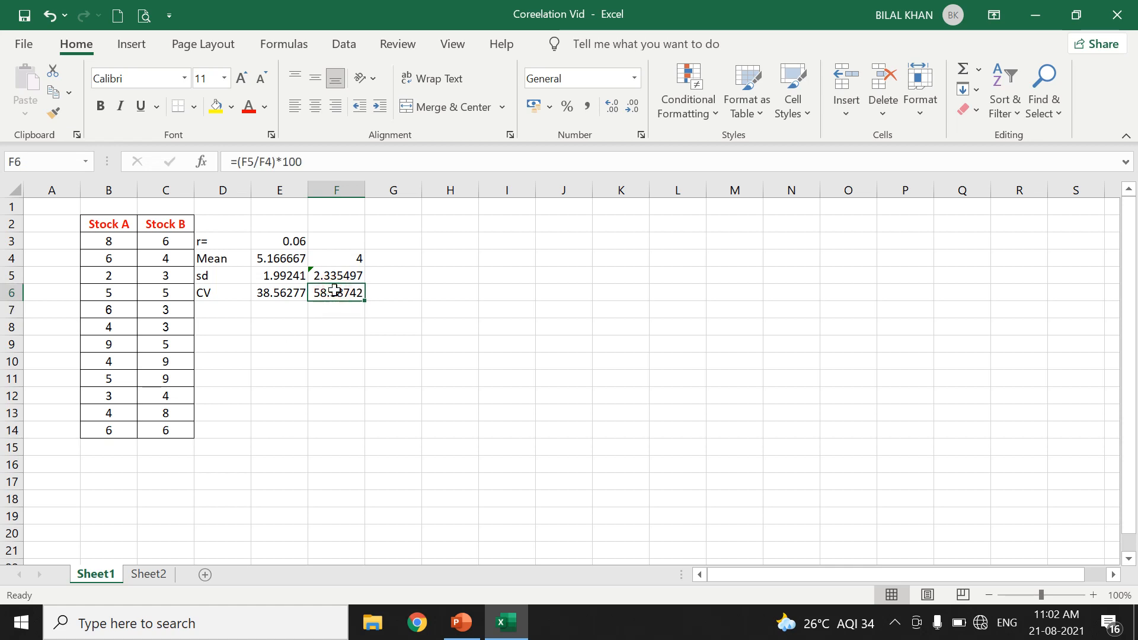
click(263, 294)
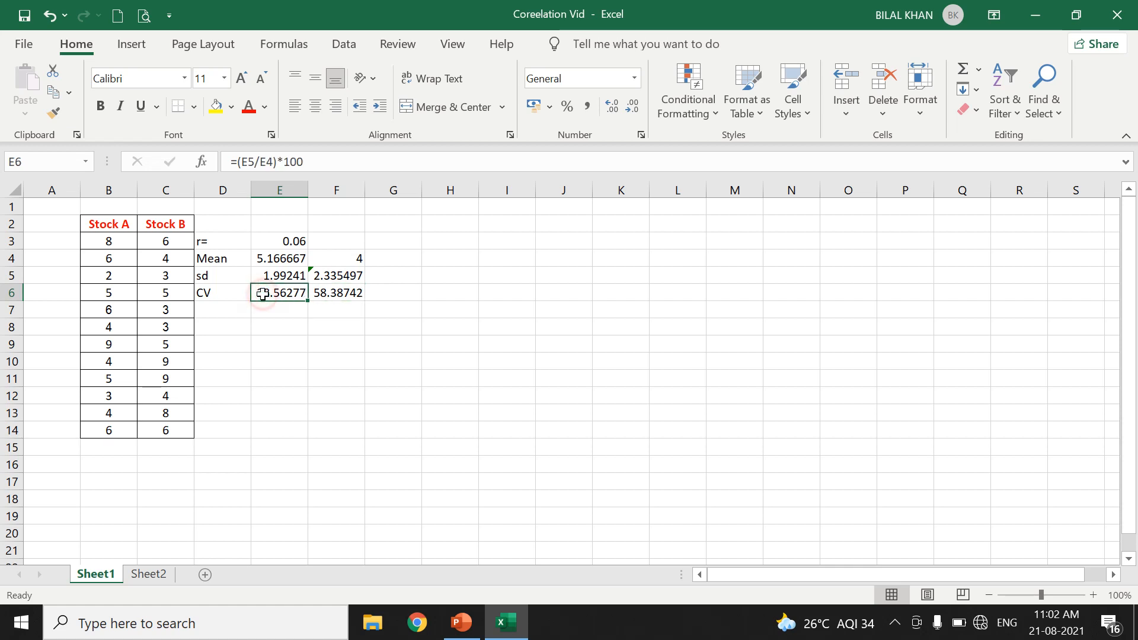
click(321, 293)
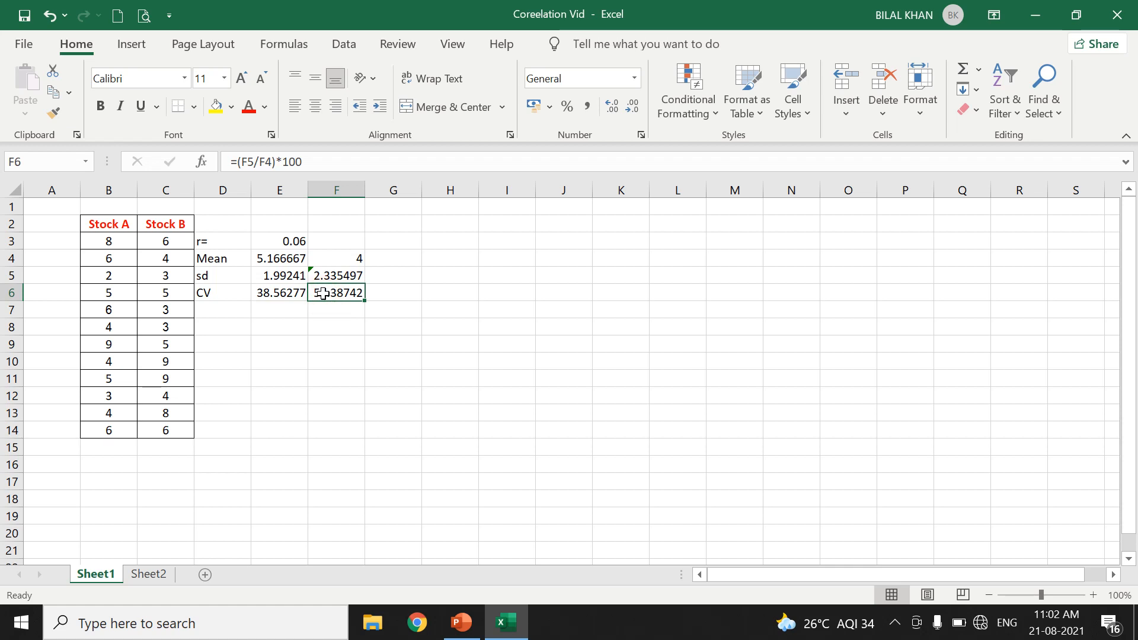
click(216, 106)
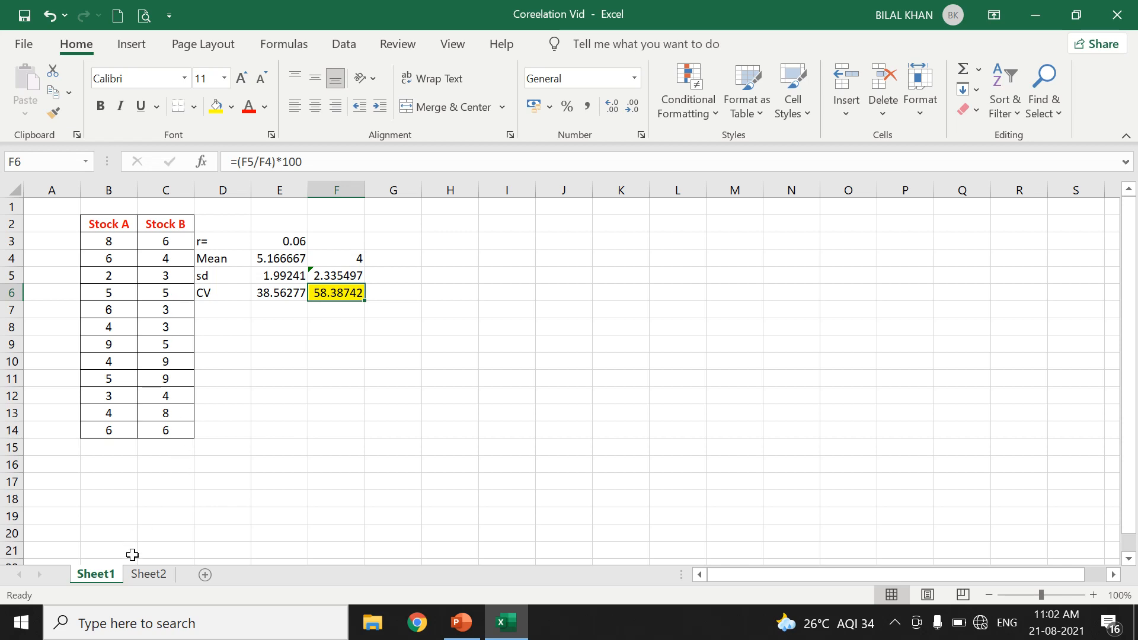
Switch to Sheet2 and go over the Infosys values for years 1 to 10 in C3:L3.
click(144, 574)
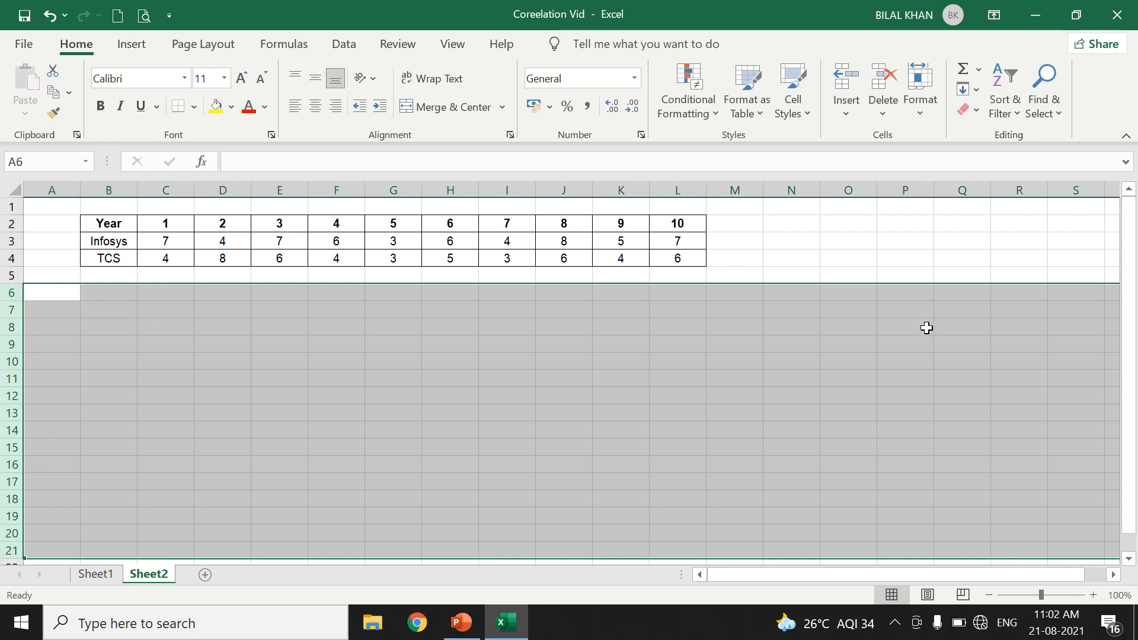
click(916, 260)
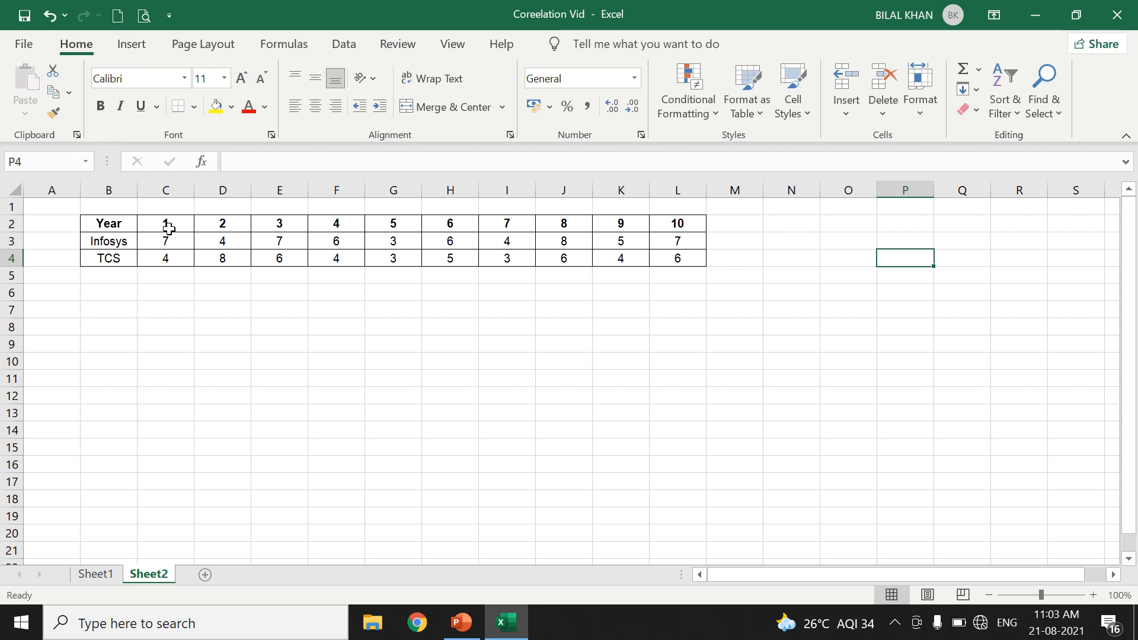
click(90, 243)
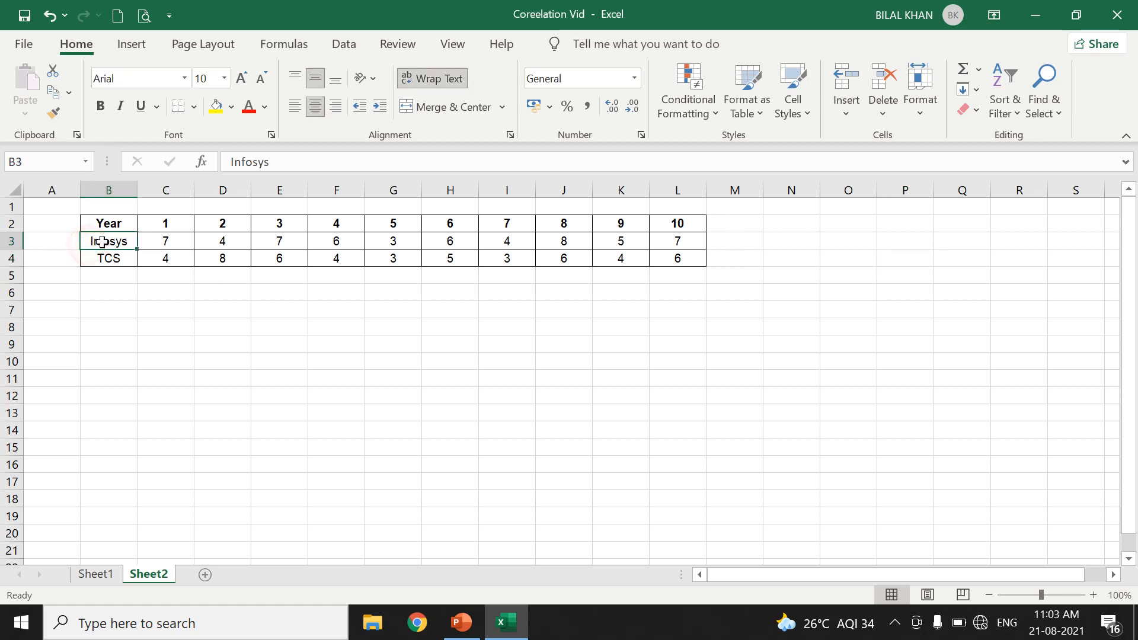
drag(154, 242, 658, 247)
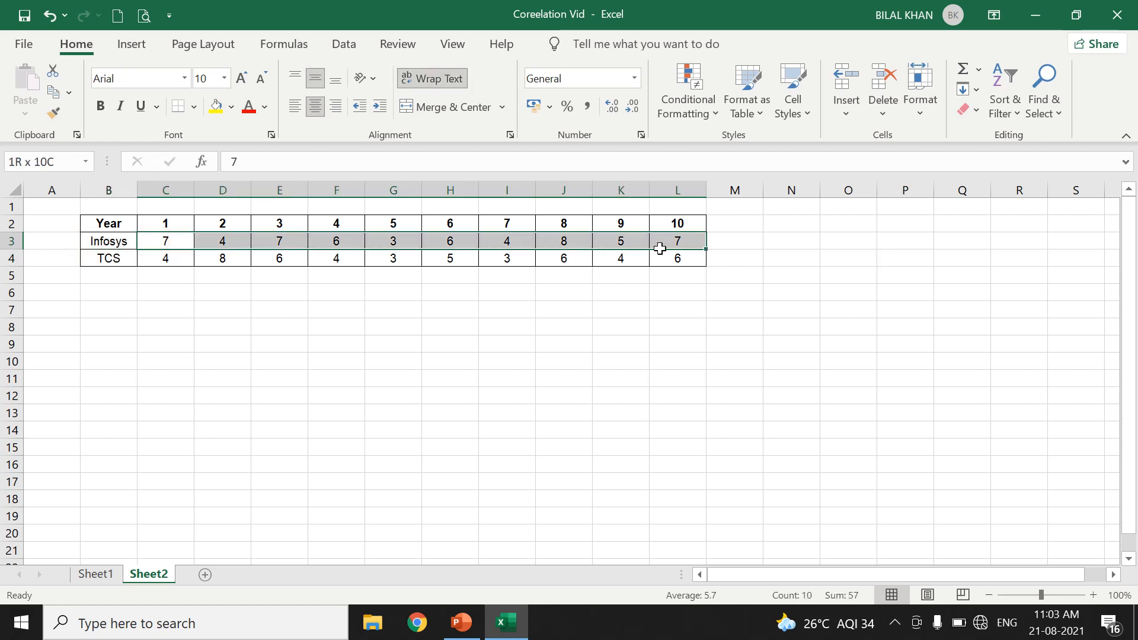
click(180, 323)
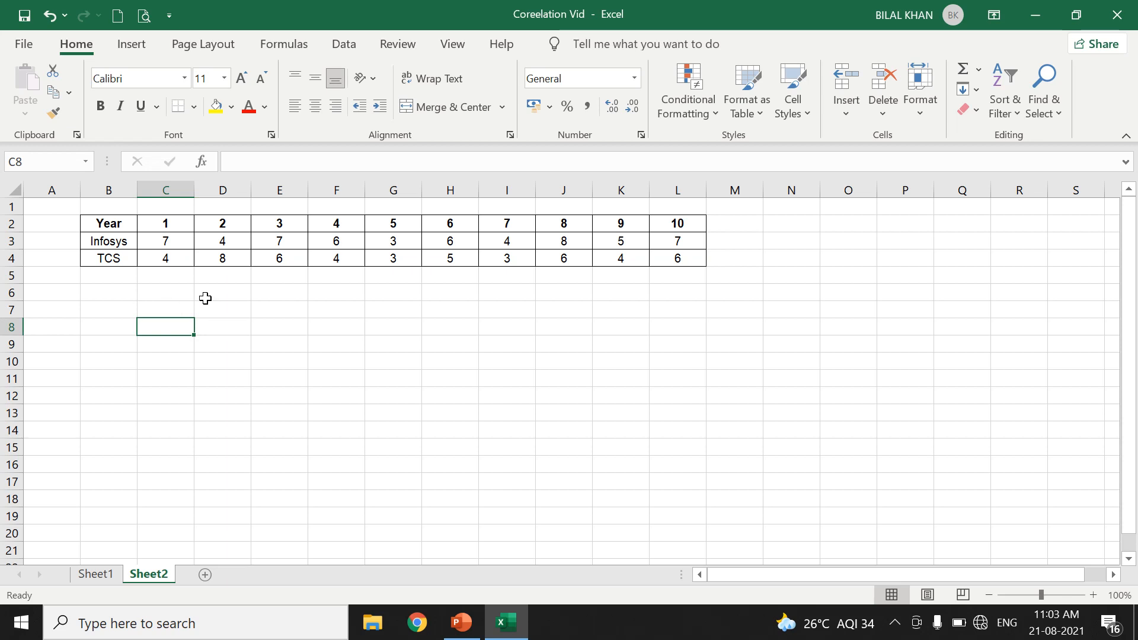
Calculate the correlation between Infosys and TCS in cell C6 with the CORREL function over C3:L3 and C4:L4.
click(152, 295)
text(=)
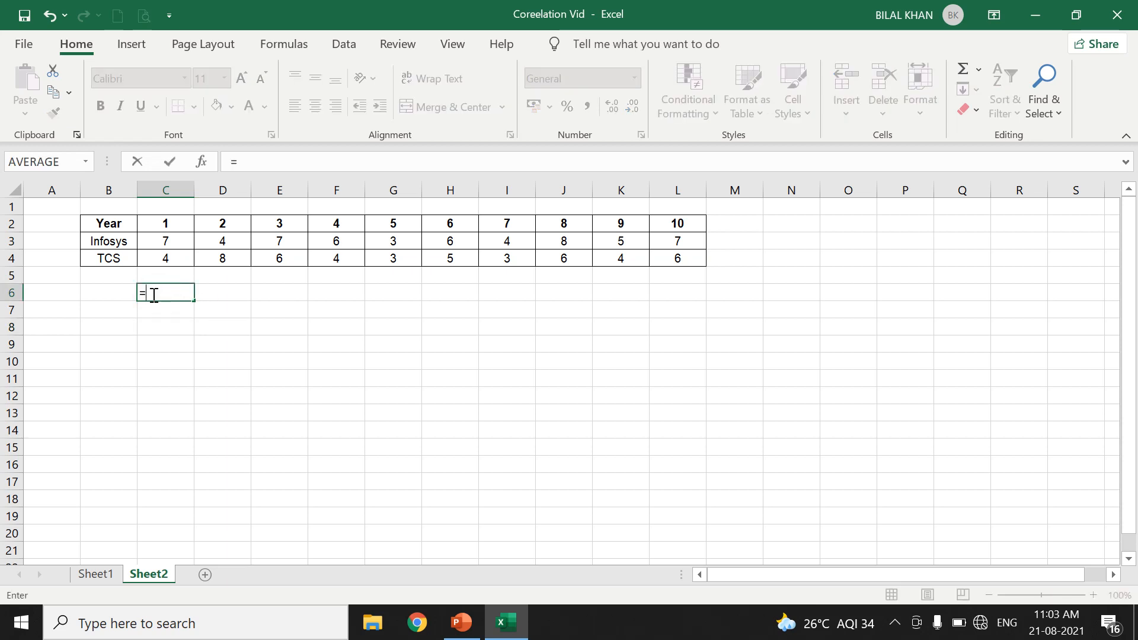
text(corr)
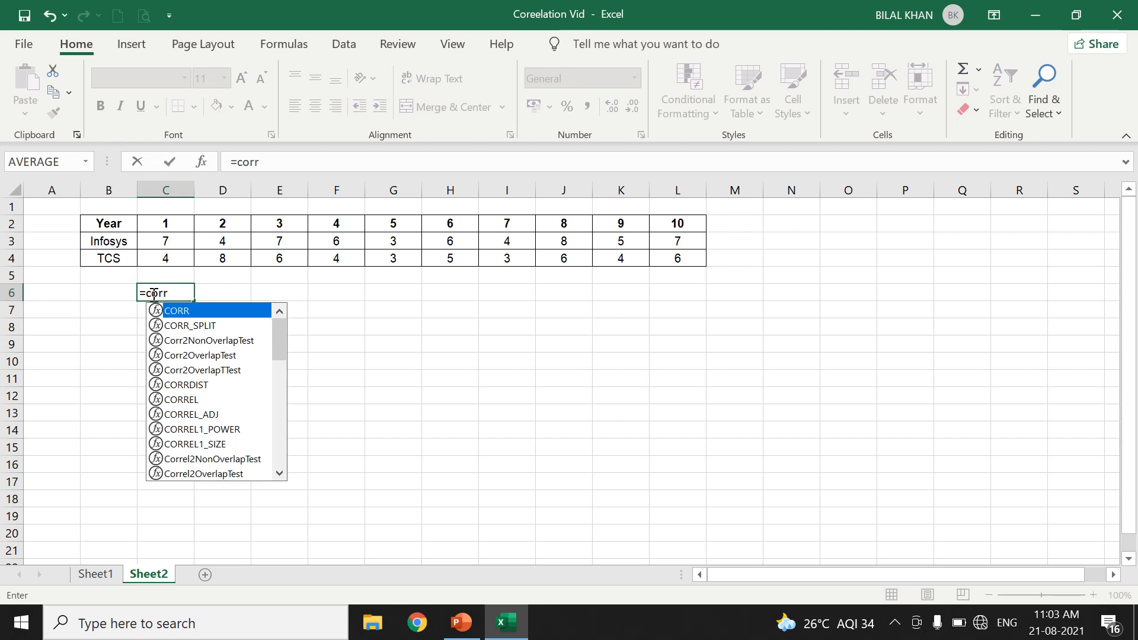
click(177, 400)
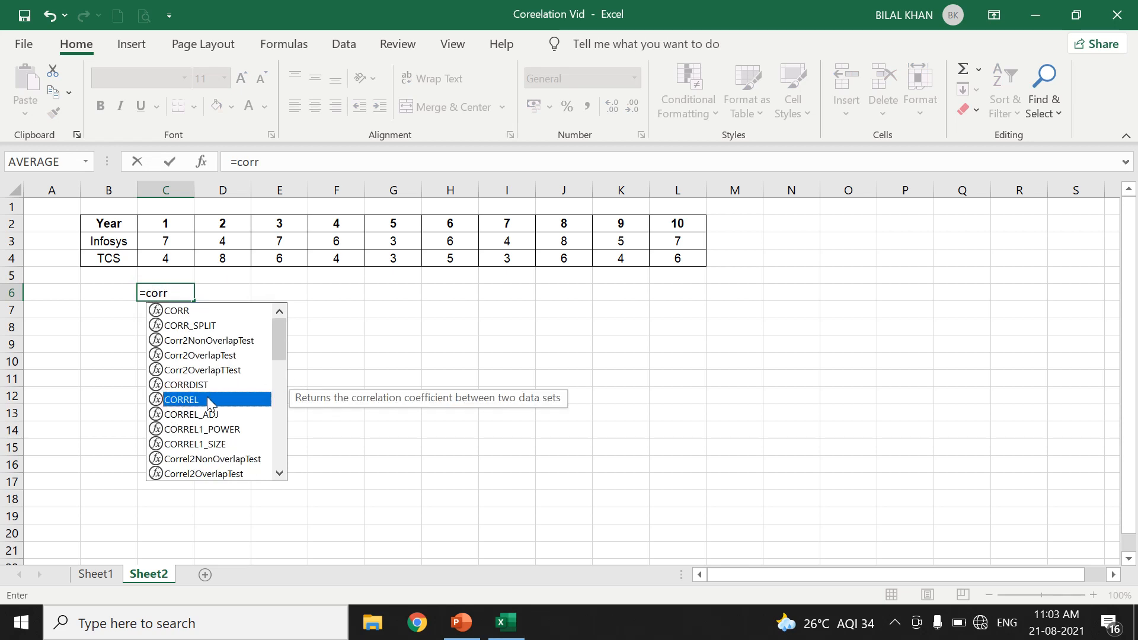
double_click(208, 403)
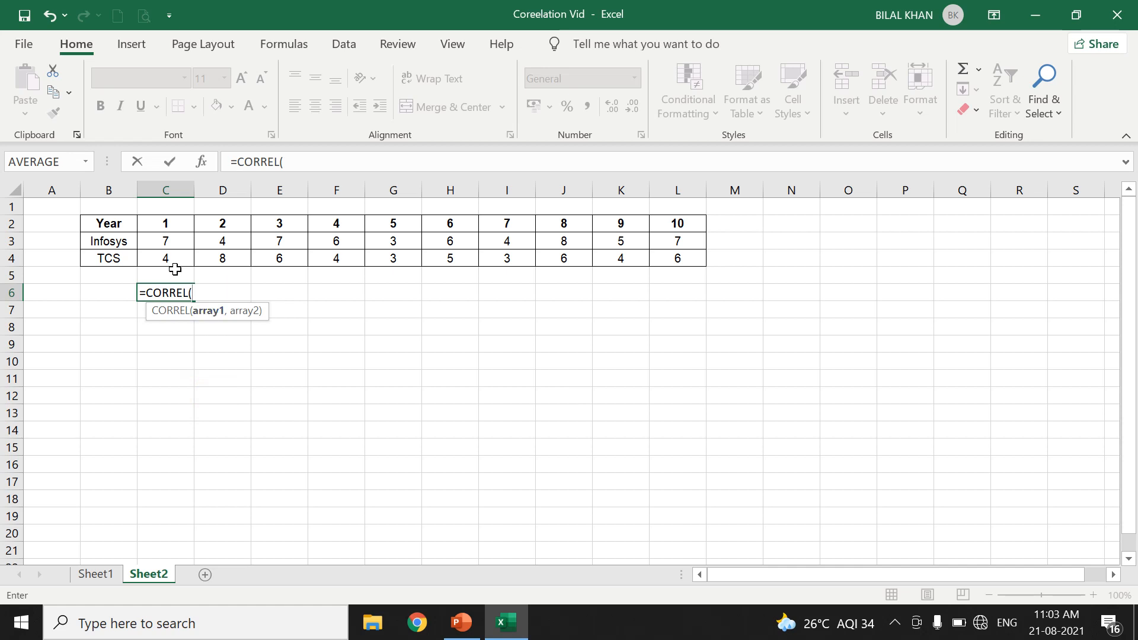
drag(169, 239, 667, 244)
text(,)
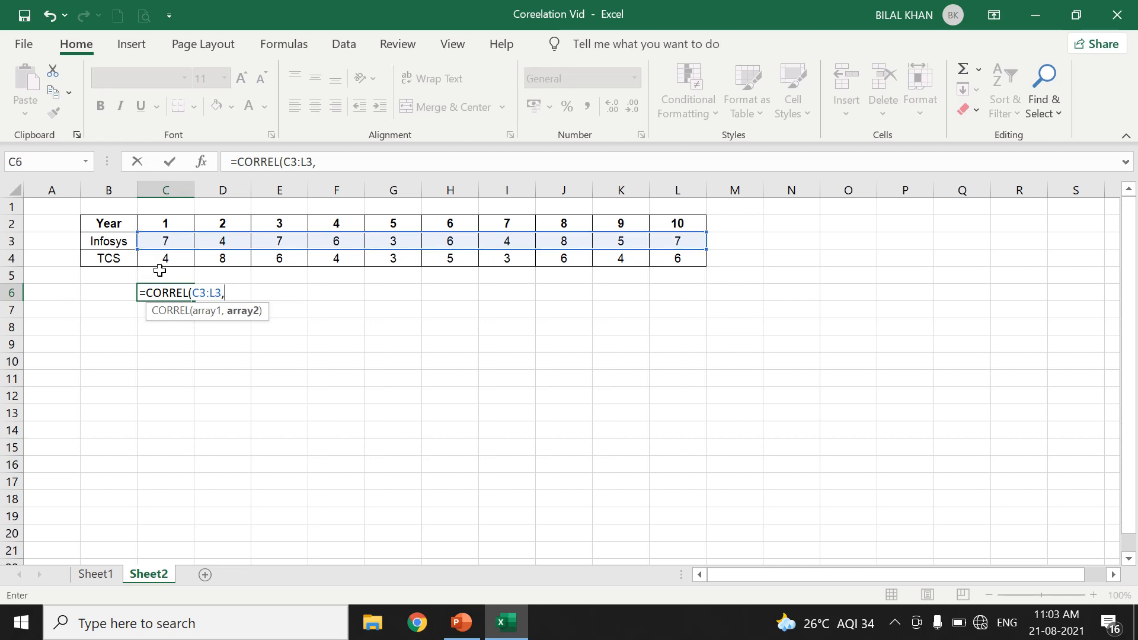
drag(158, 262, 661, 261)
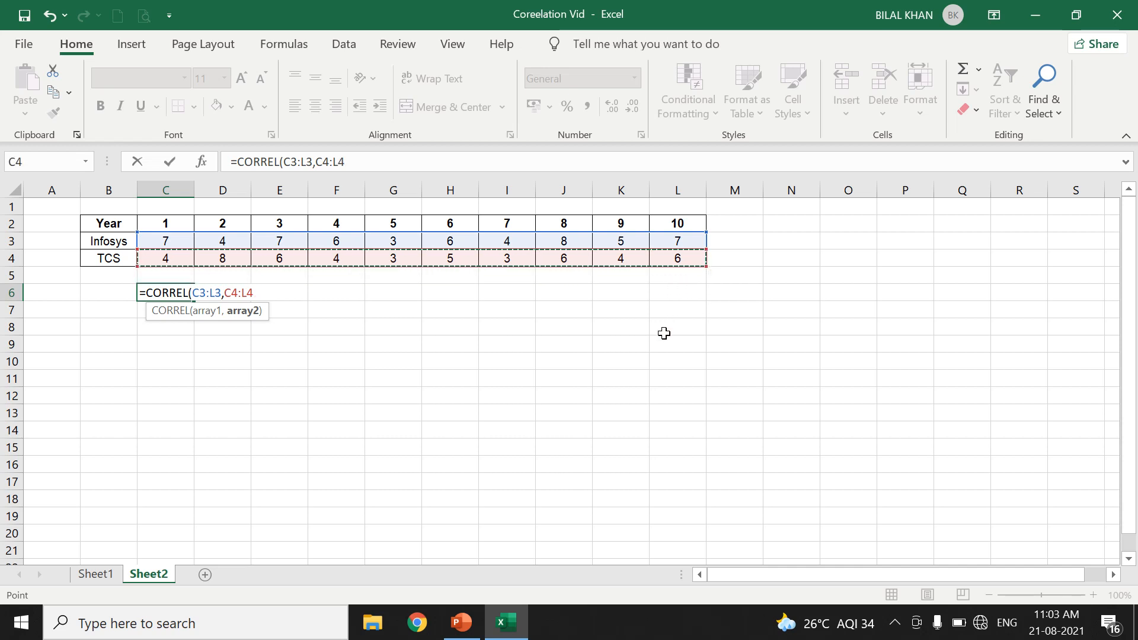
text())
key(Return)
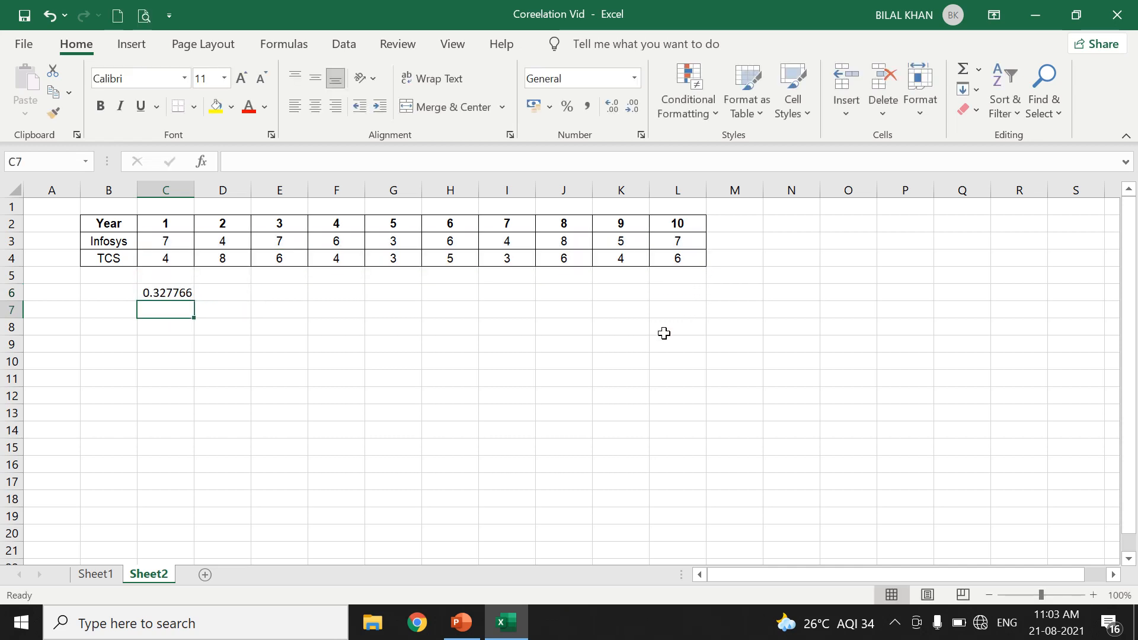
click(160, 294)
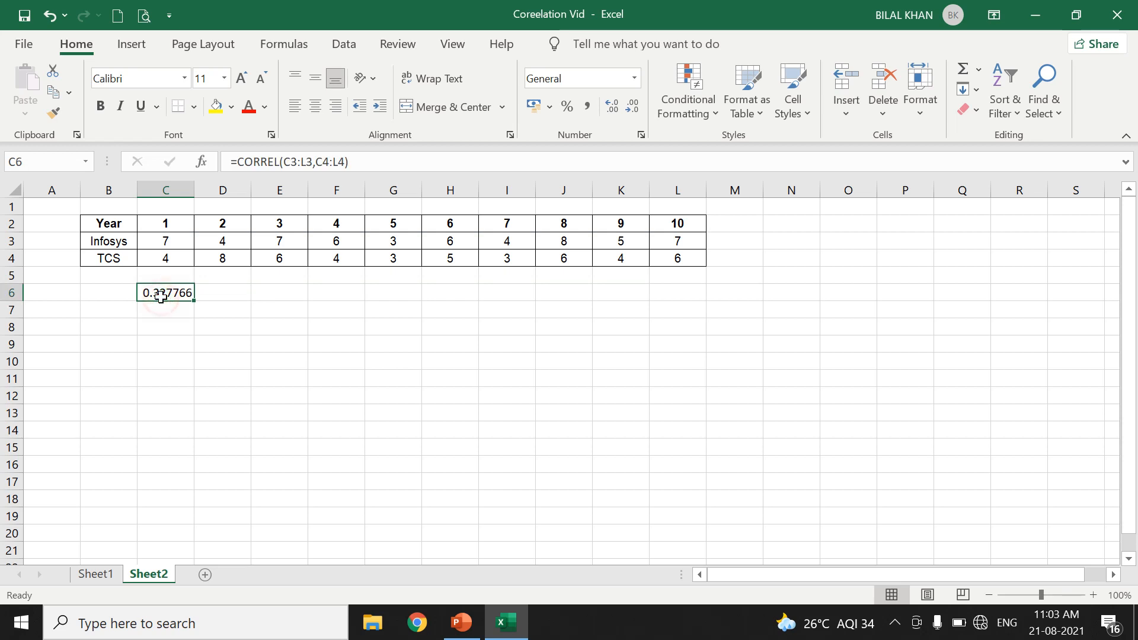
click(290, 298)
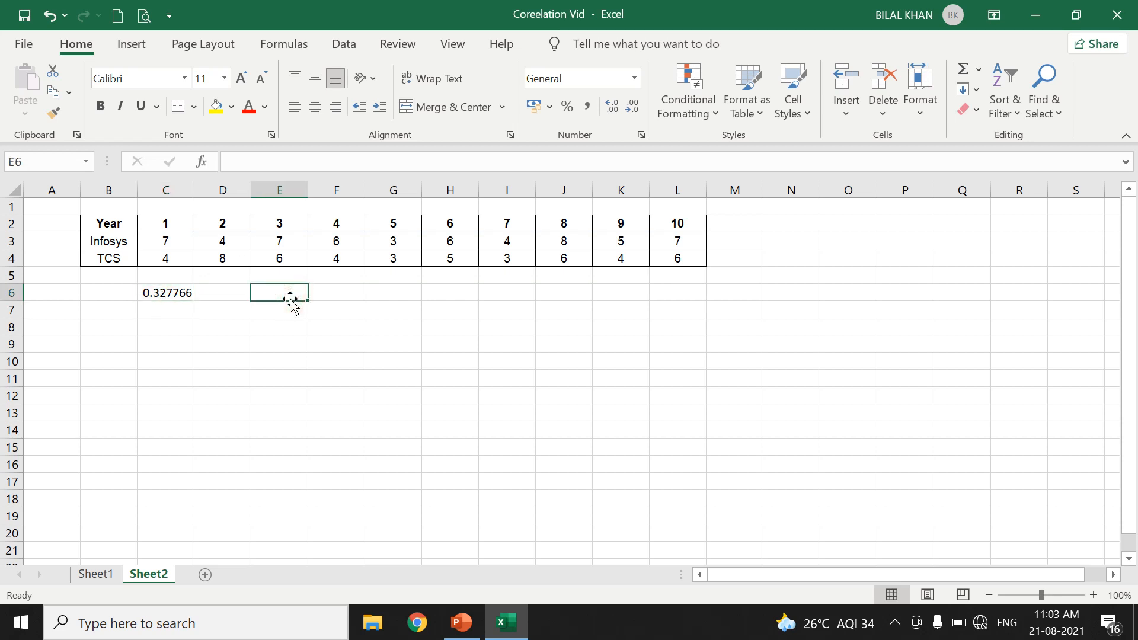
Start the Correlation tool from Data Analysis and set its input range to C3:L4.
click(339, 47)
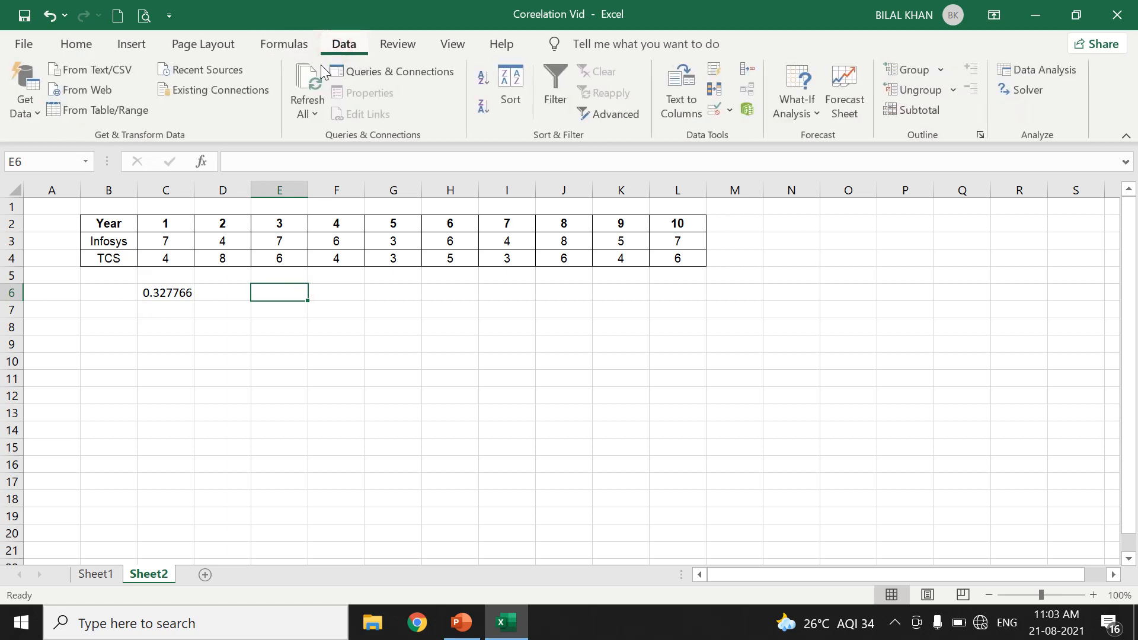
click(1062, 69)
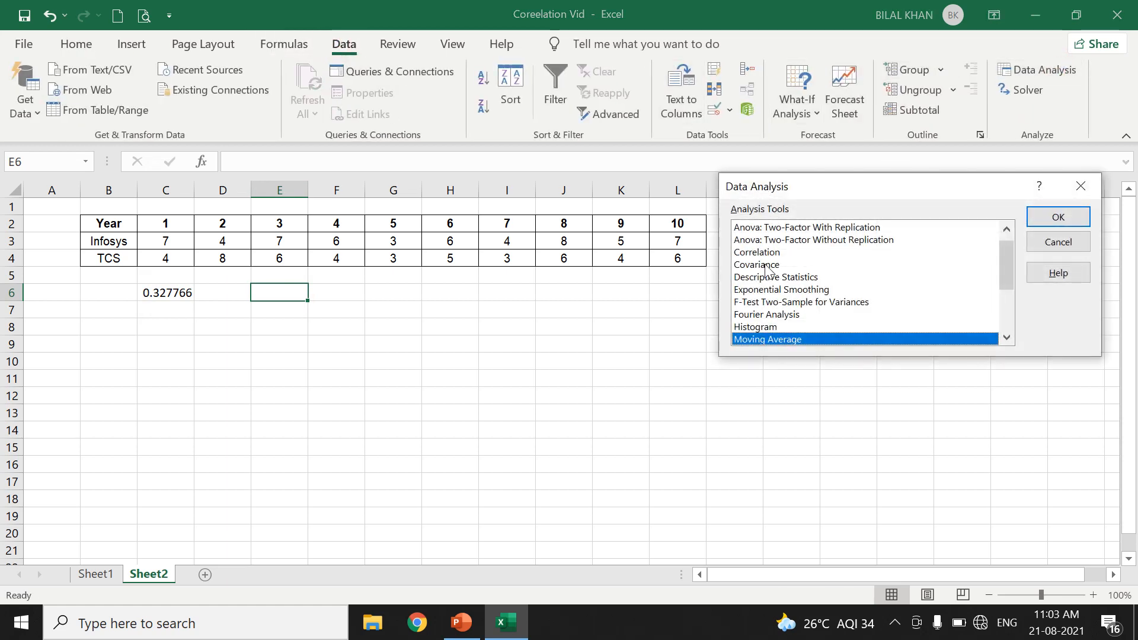
click(765, 253)
click(1040, 217)
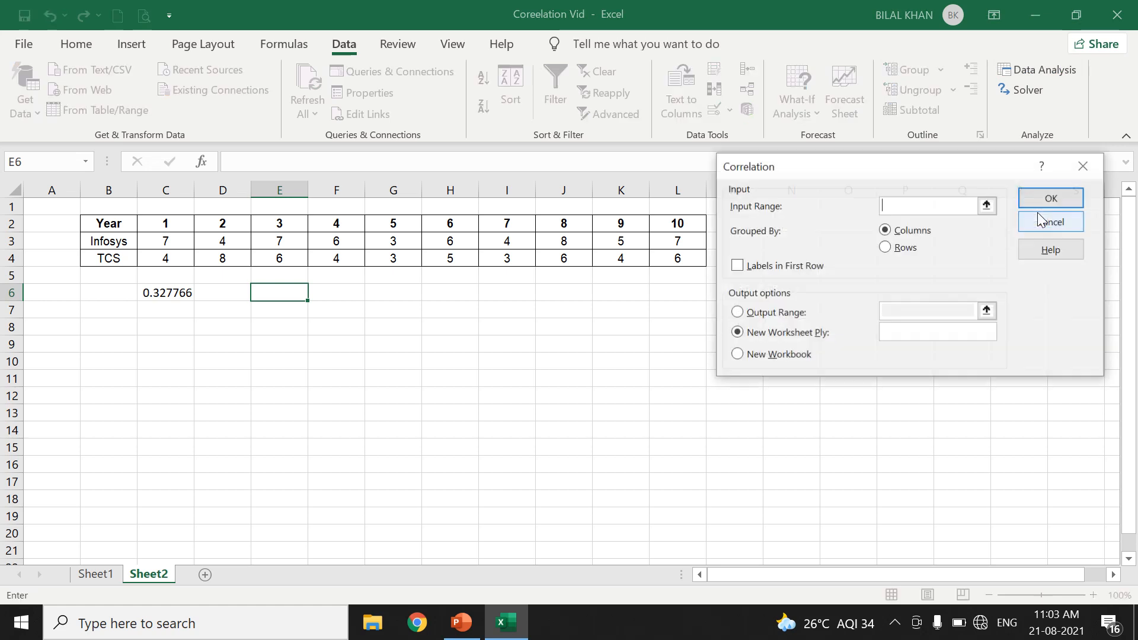
click(987, 207)
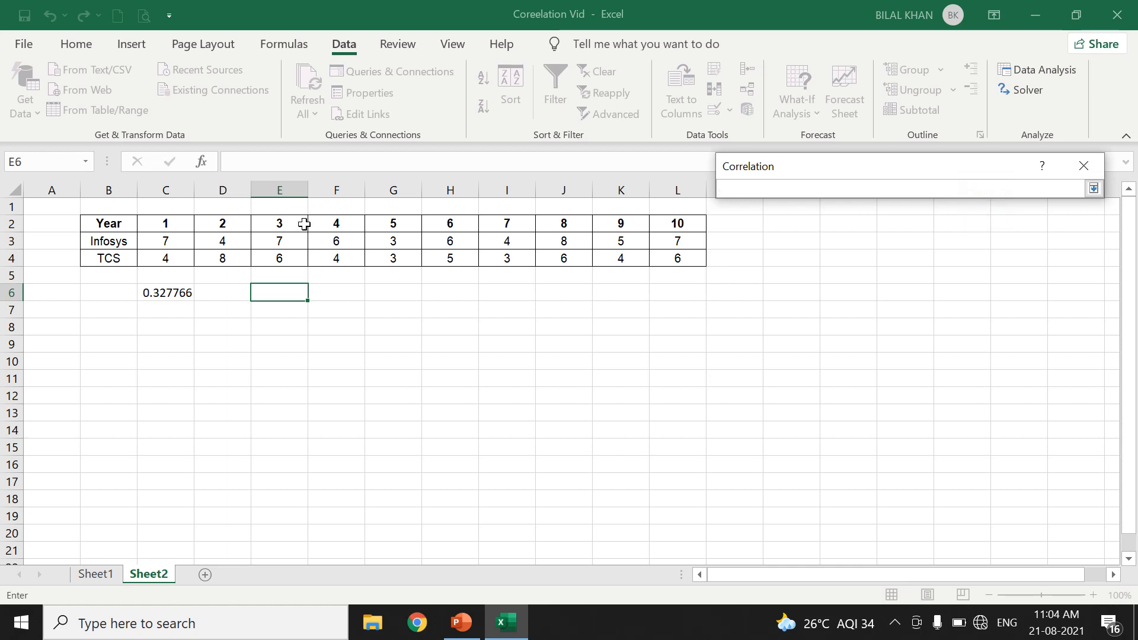
click(183, 241)
drag(183, 241, 686, 255)
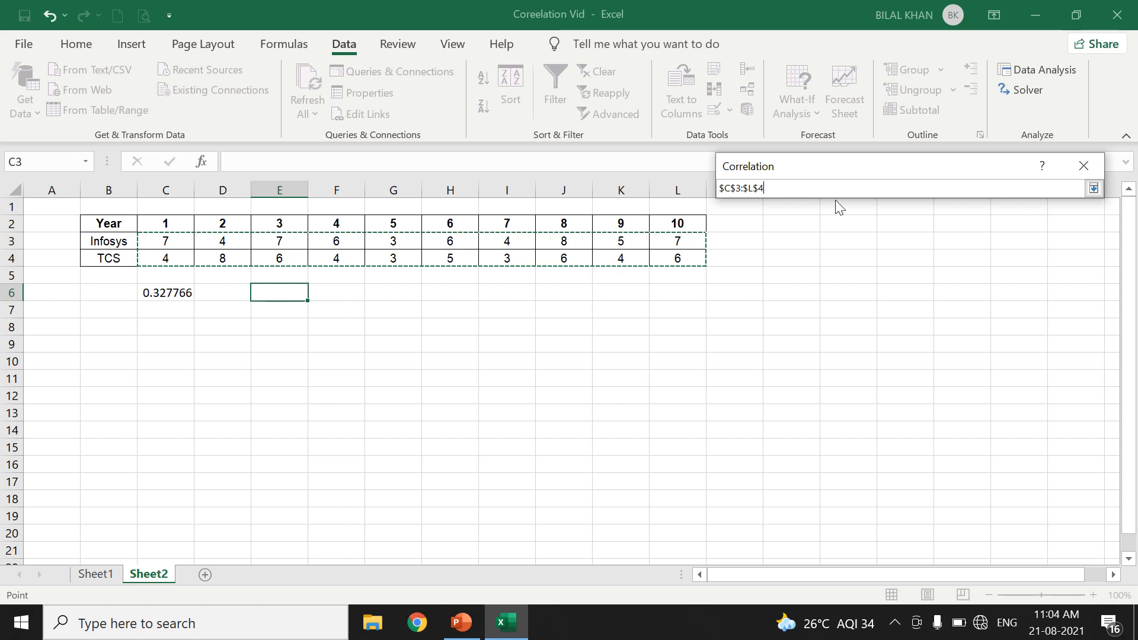
click(1094, 189)
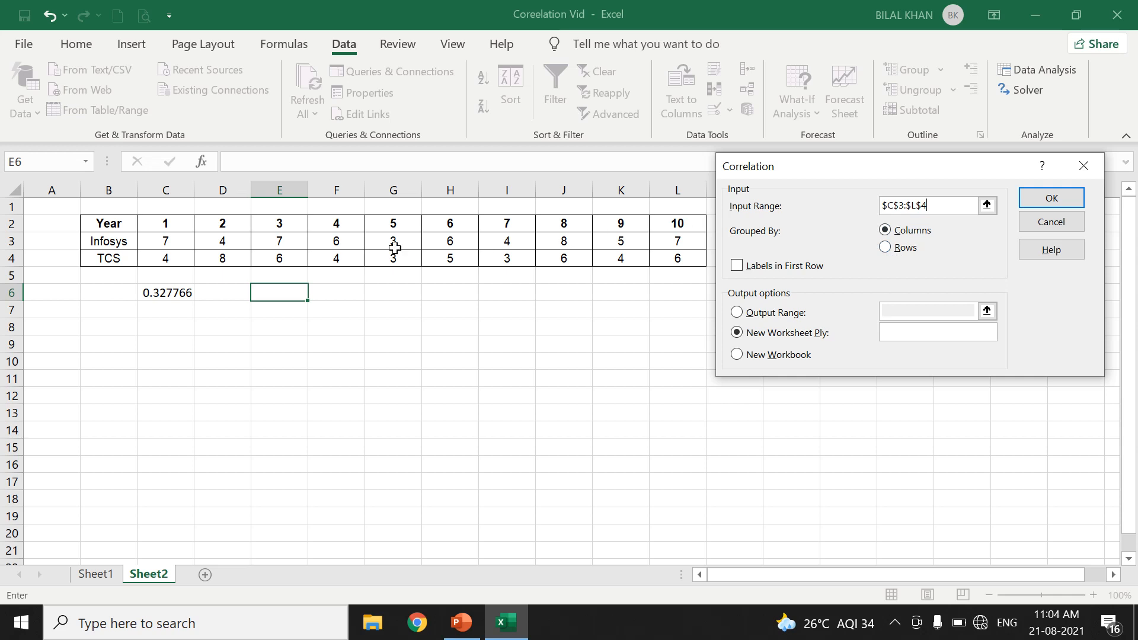
Group the correlation data by rows with labels in the first column, and set the input range to B3:L4.
click(884, 247)
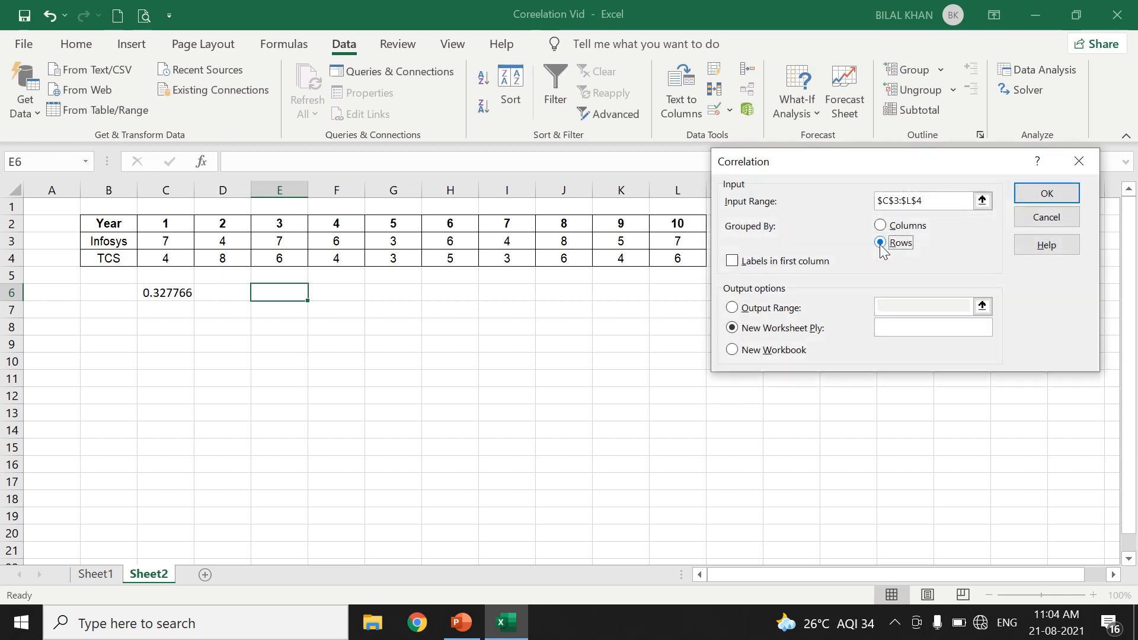
click(733, 261)
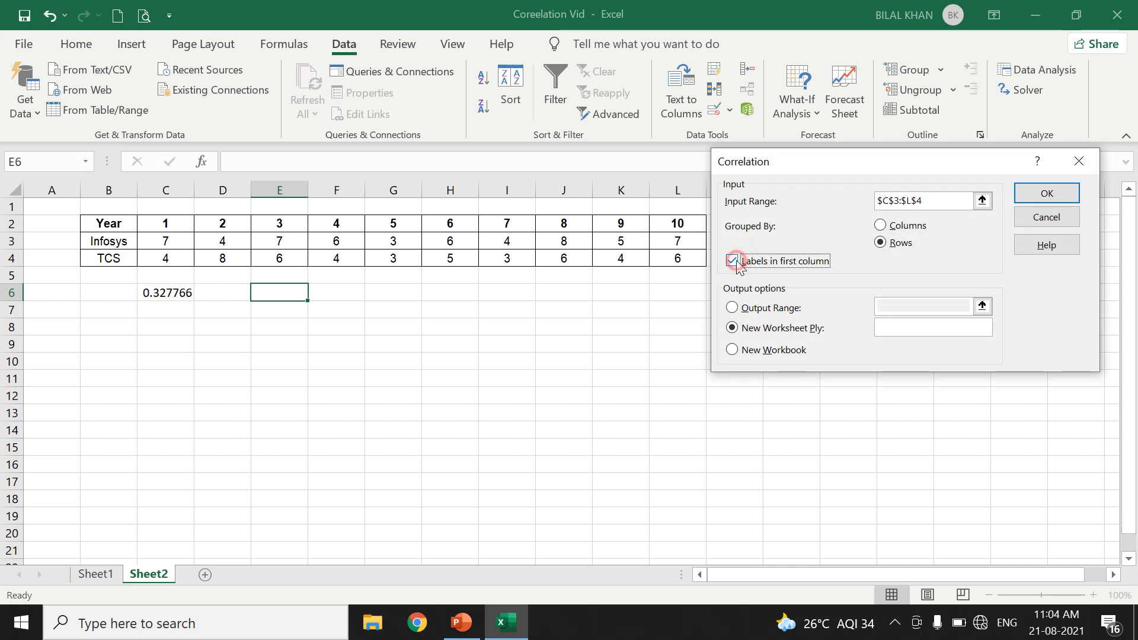
click(982, 201)
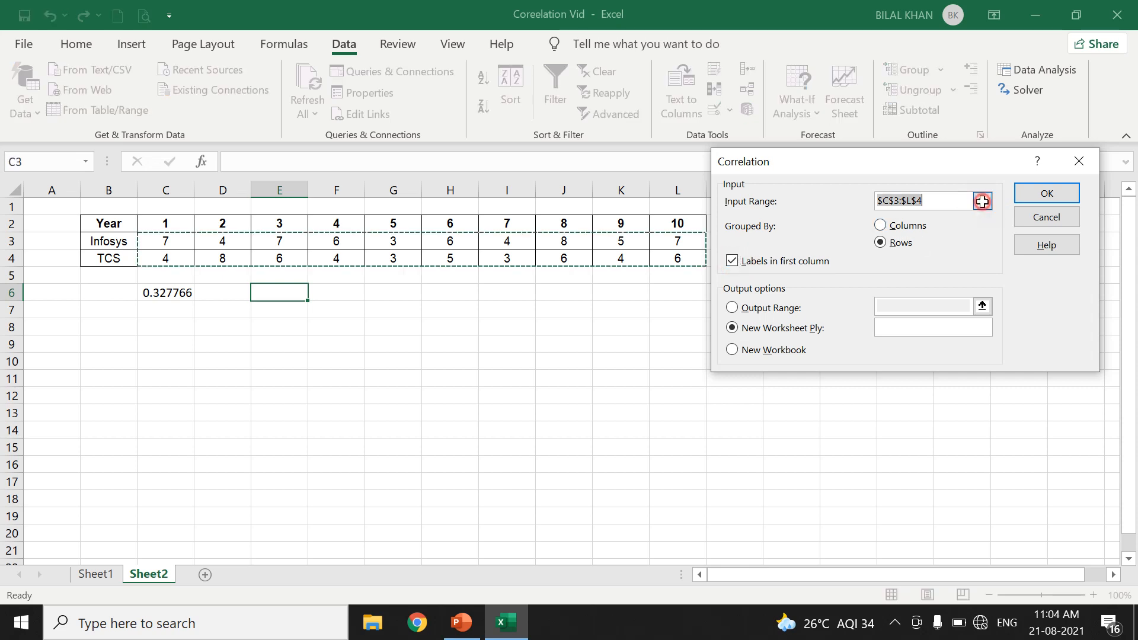
drag(107, 241, 653, 262)
drag(664, 262, 663, 263)
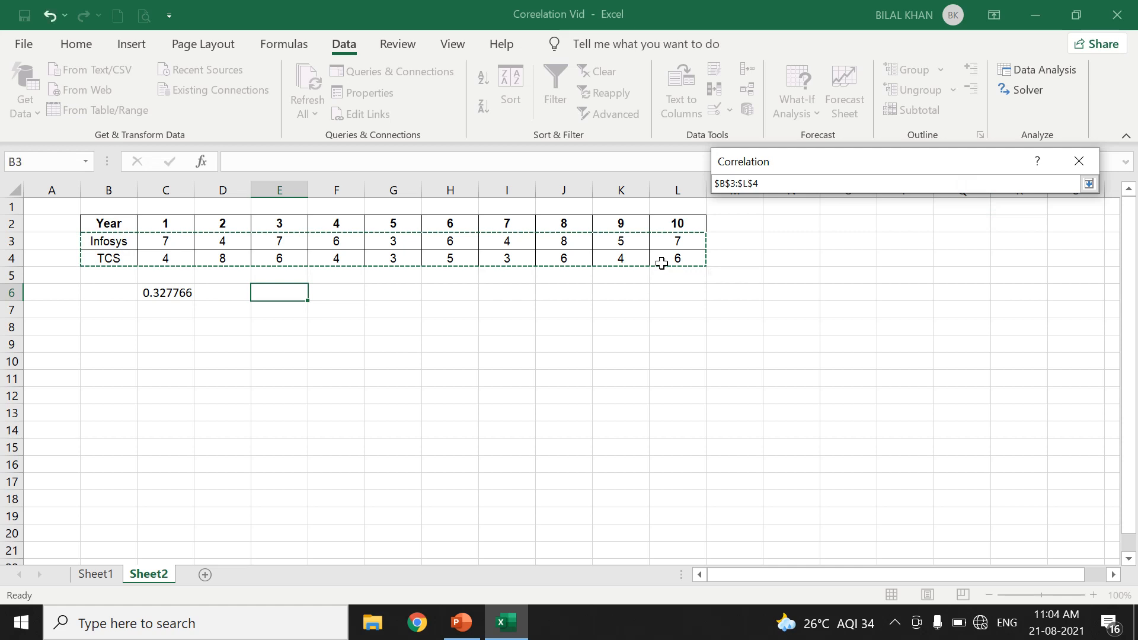
click(1089, 184)
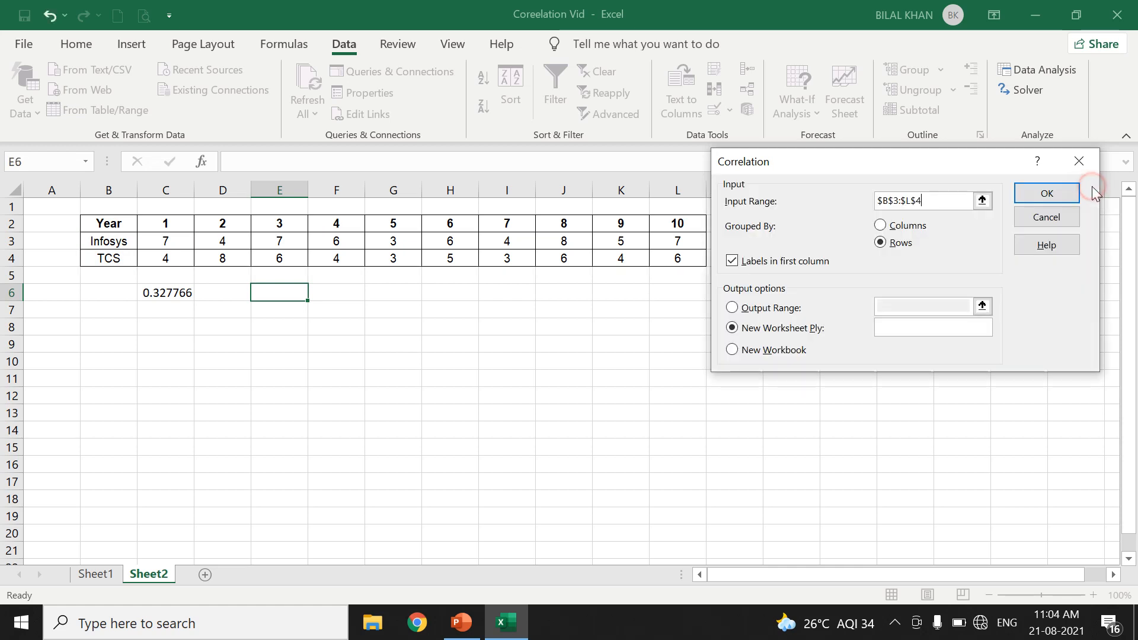
Set the correlation output range to cell E6 and generate the matrix.
click(750, 302)
click(897, 300)
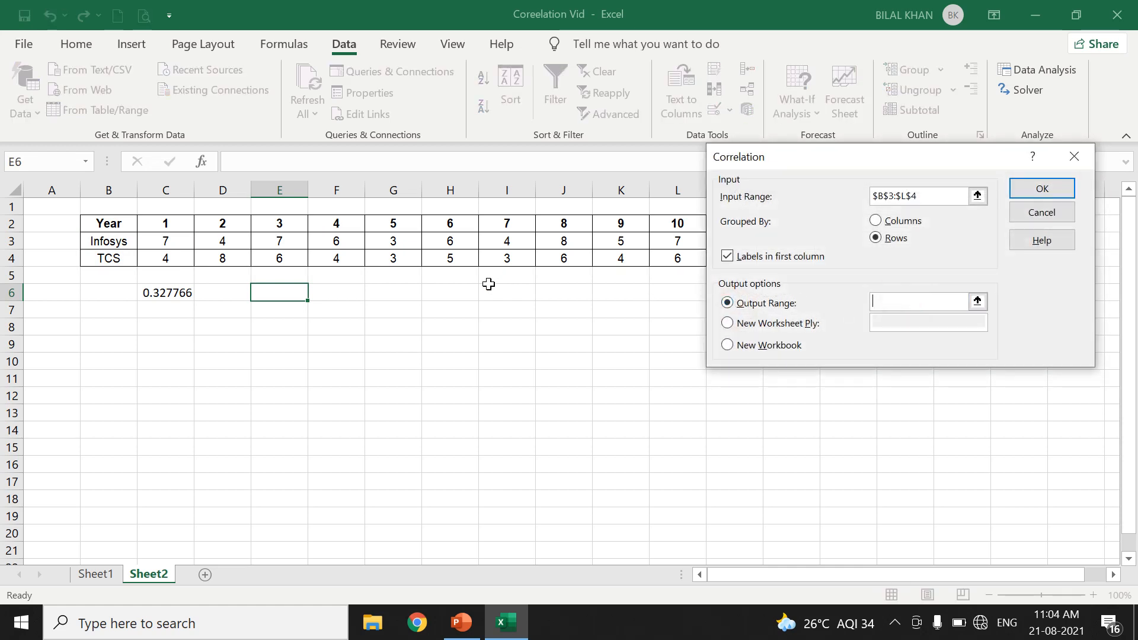
click(279, 293)
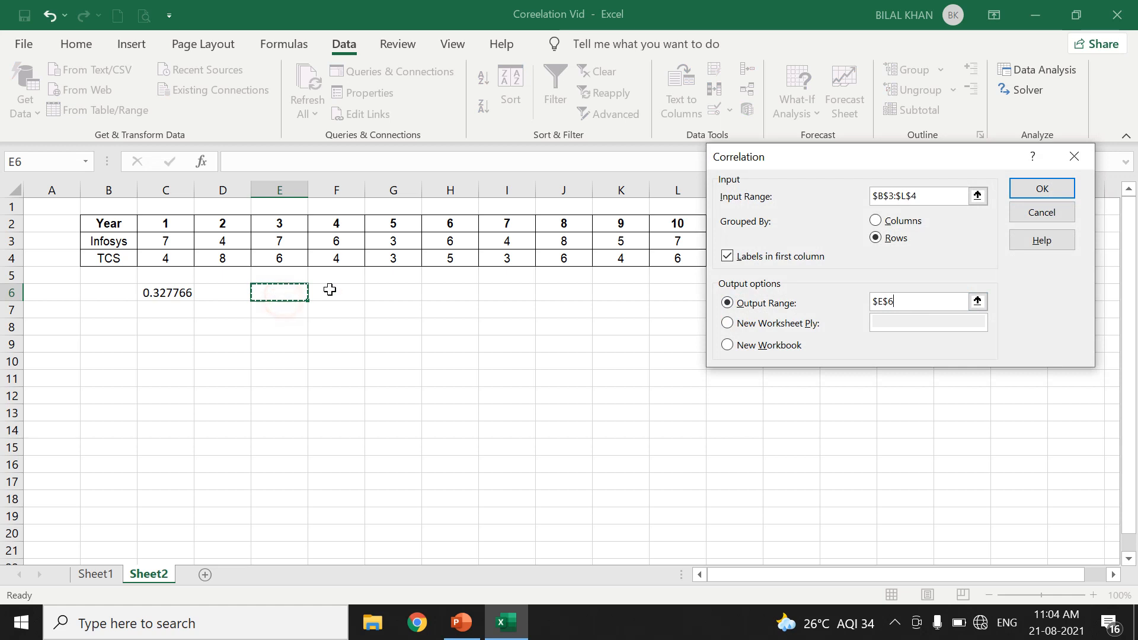
click(1032, 187)
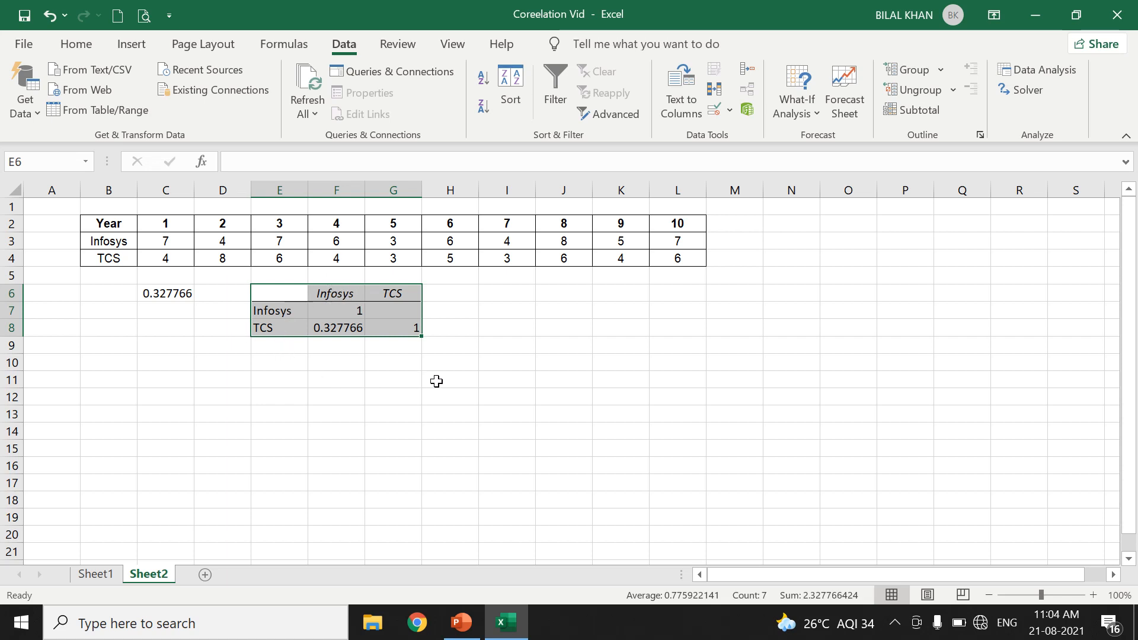
Fill the empty cell E13 and the Infosys–TCS correlation coefficient in cell F8 with yellow.
click(294, 414)
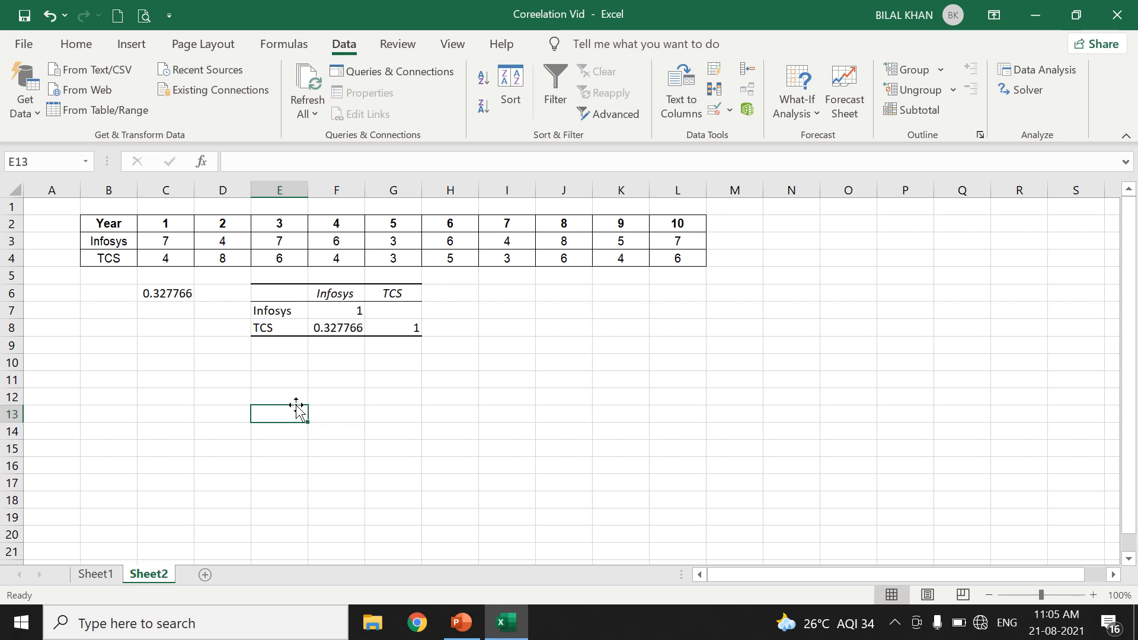
click(72, 44)
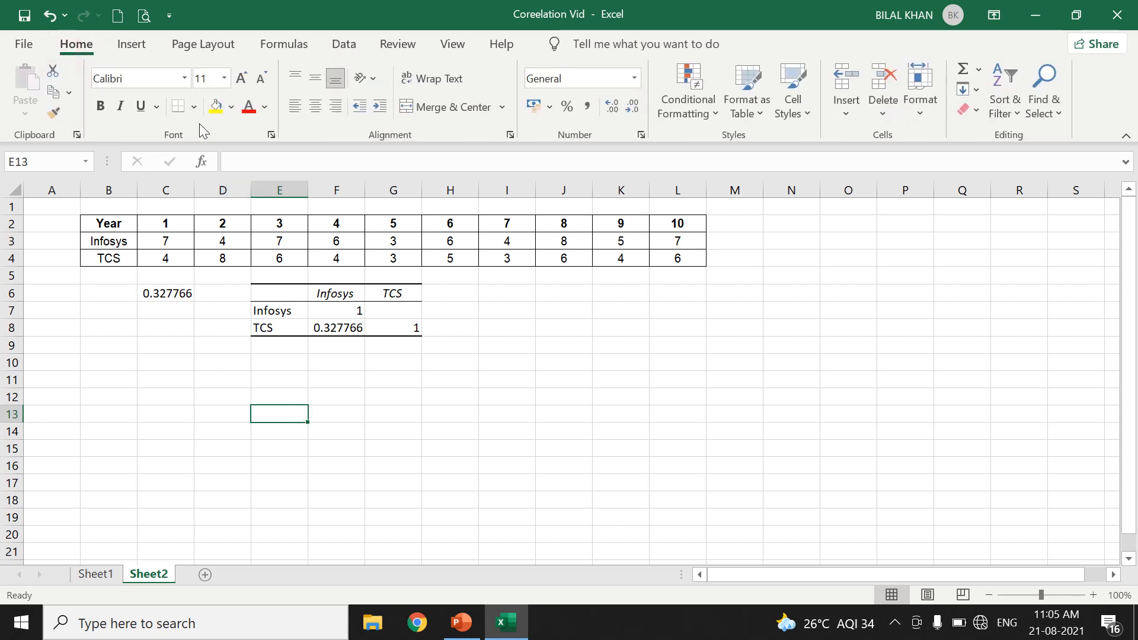
click(221, 108)
click(345, 325)
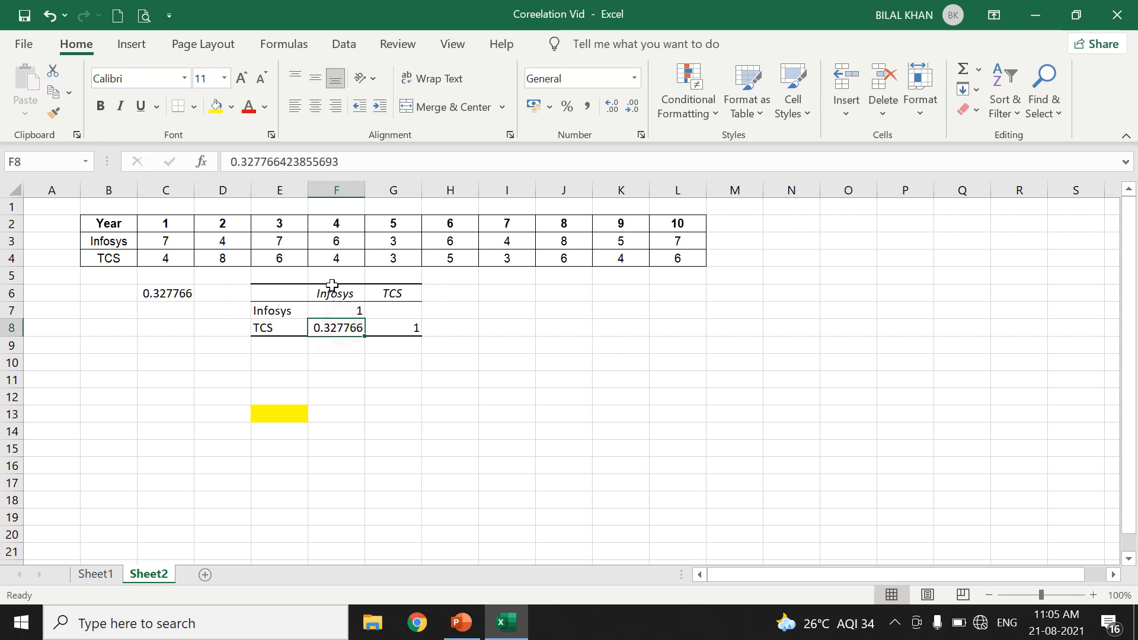
click(216, 107)
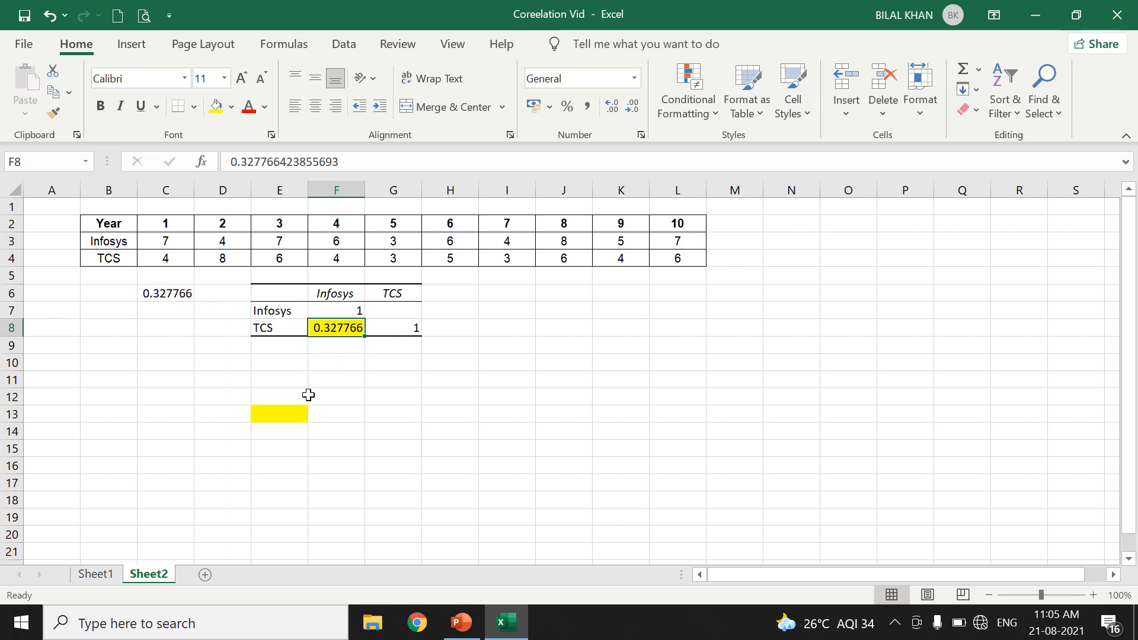
Enter the label CV in the yellow cell E13.
click(278, 417)
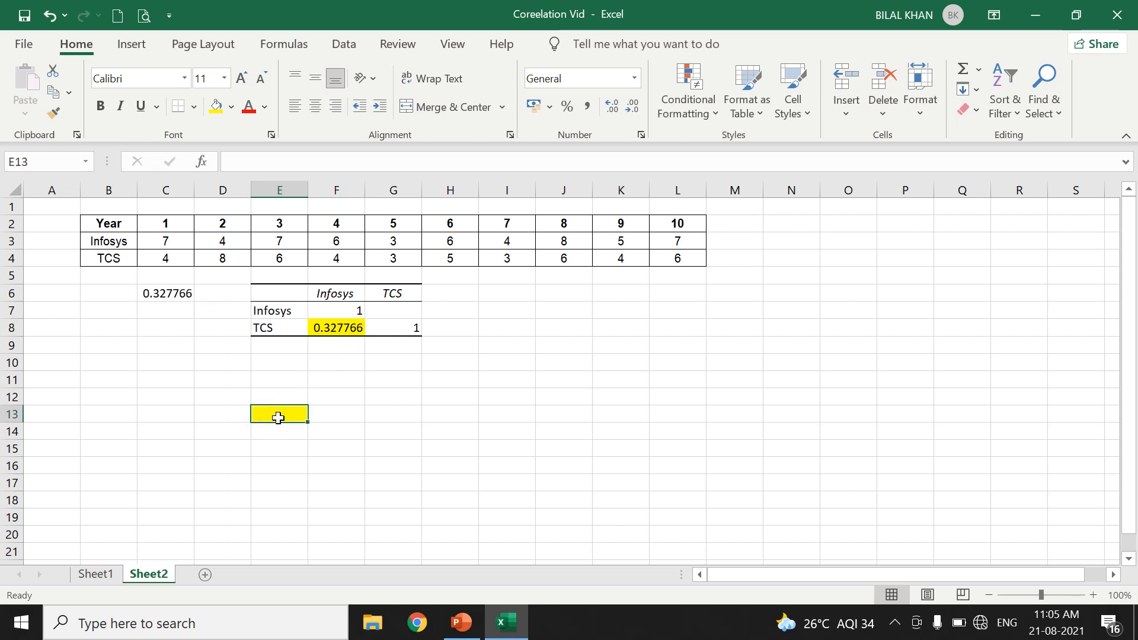
text(CV)
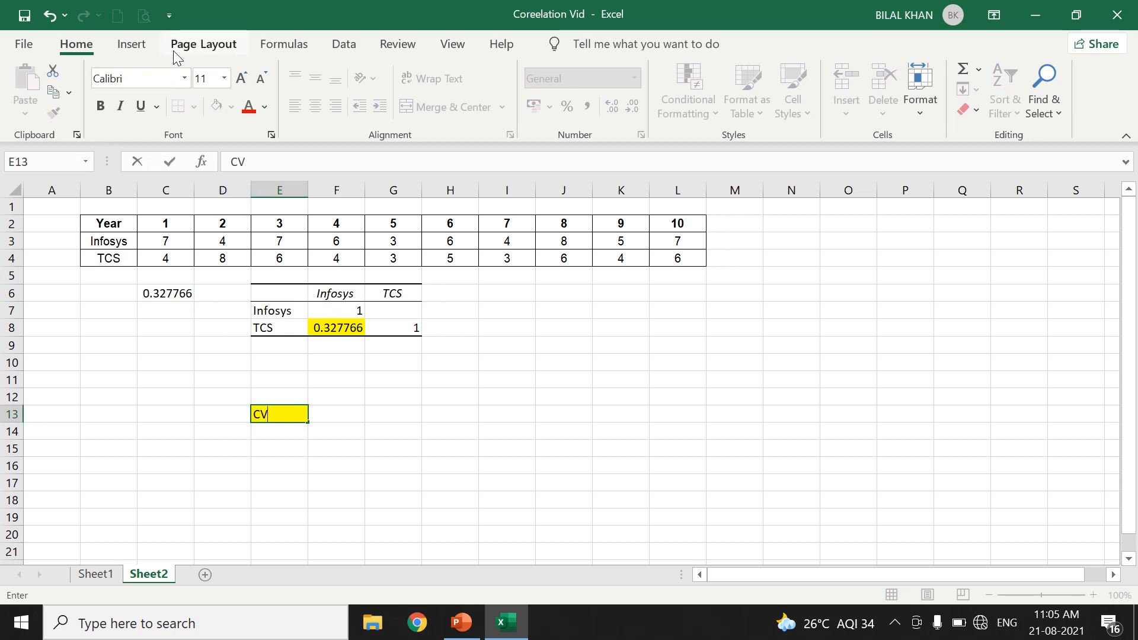
click(344, 47)
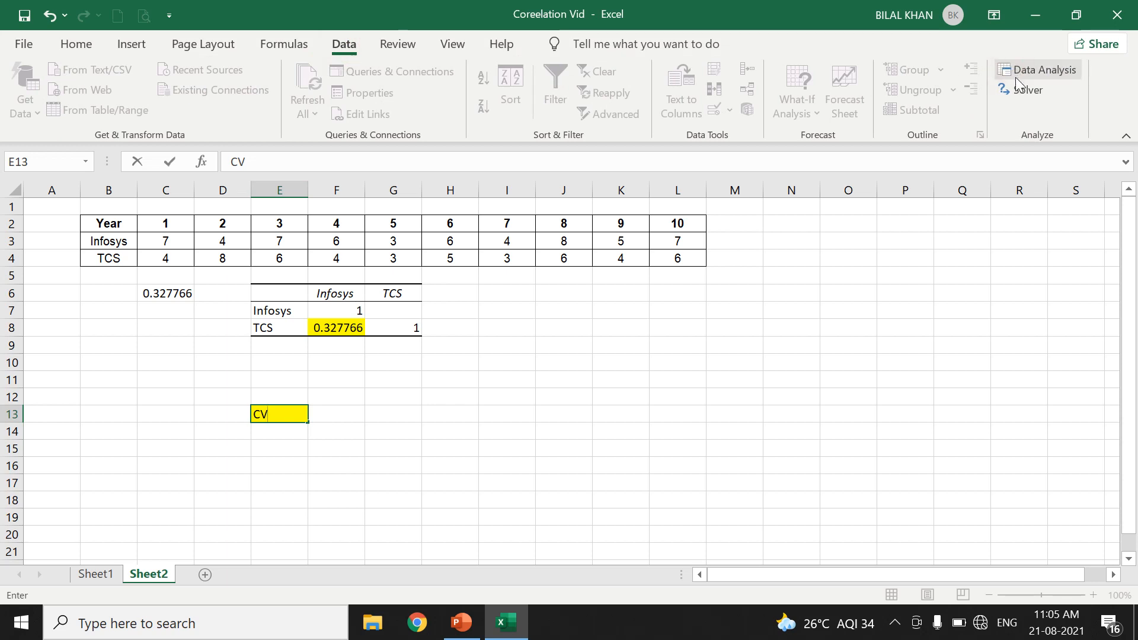
click(661, 352)
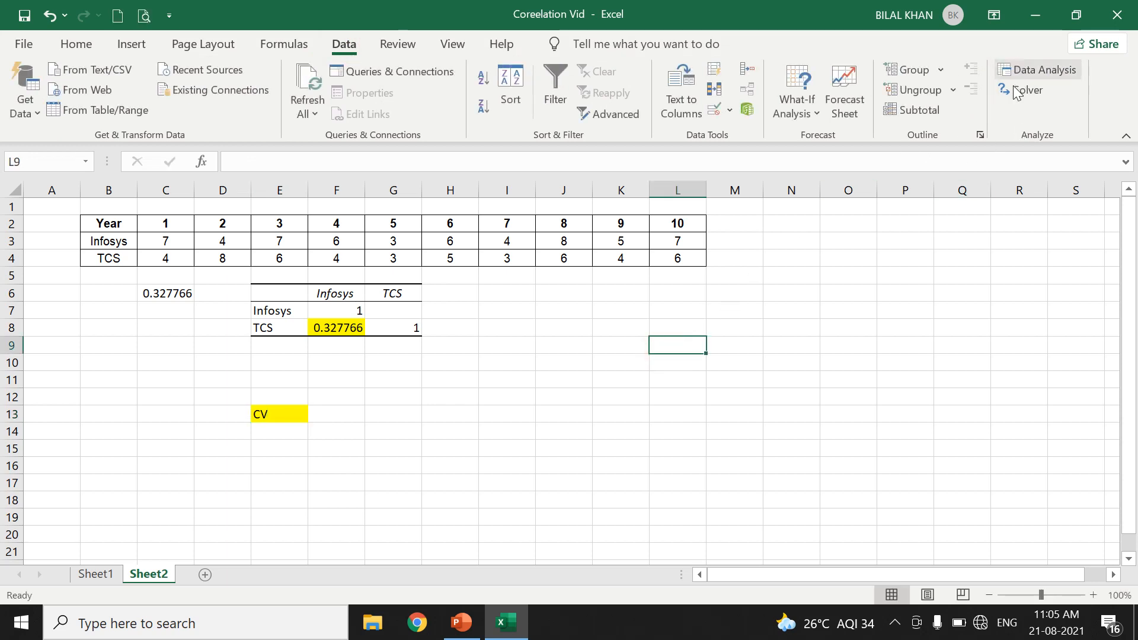
Start the Descriptive Statistics tool from Data Analysis and set its input range to B3:L4.
click(1043, 70)
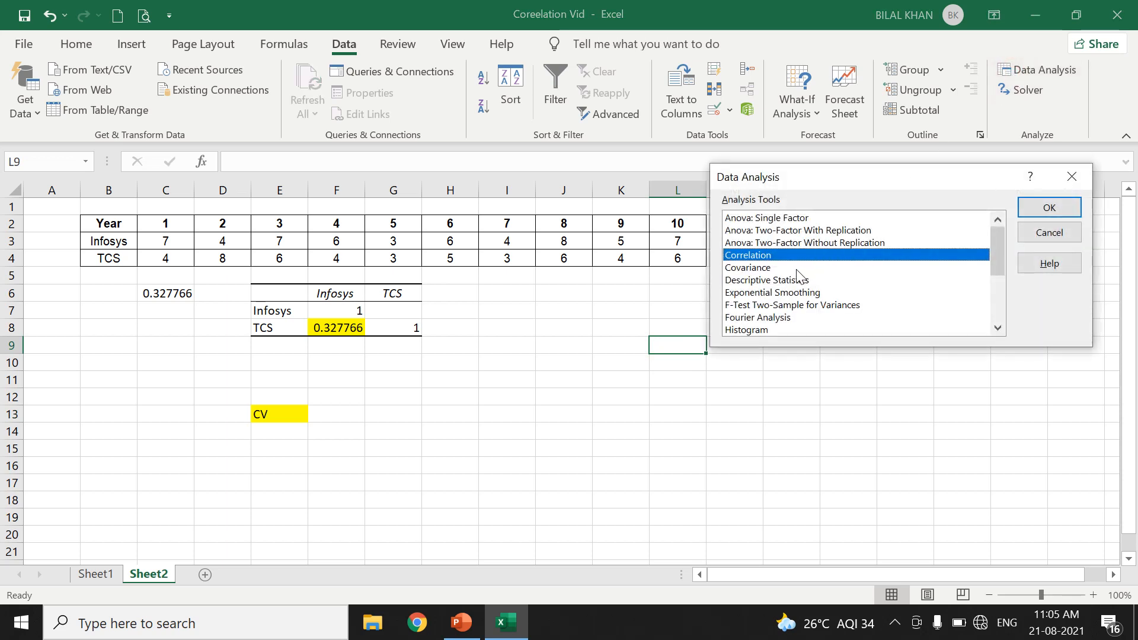
click(797, 270)
click(819, 282)
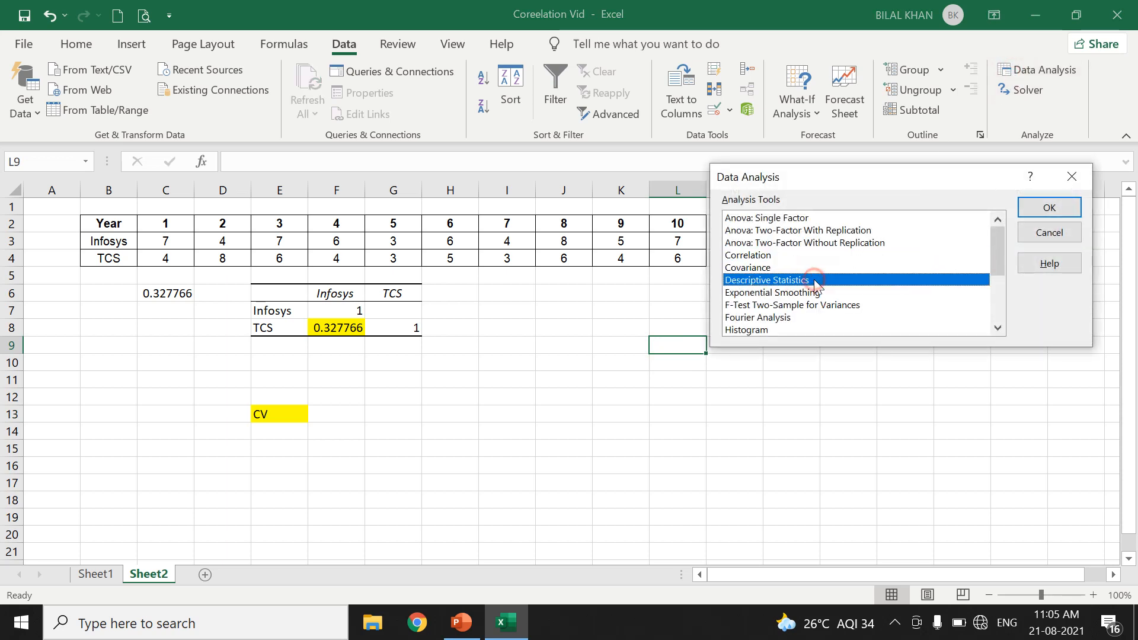
click(1025, 209)
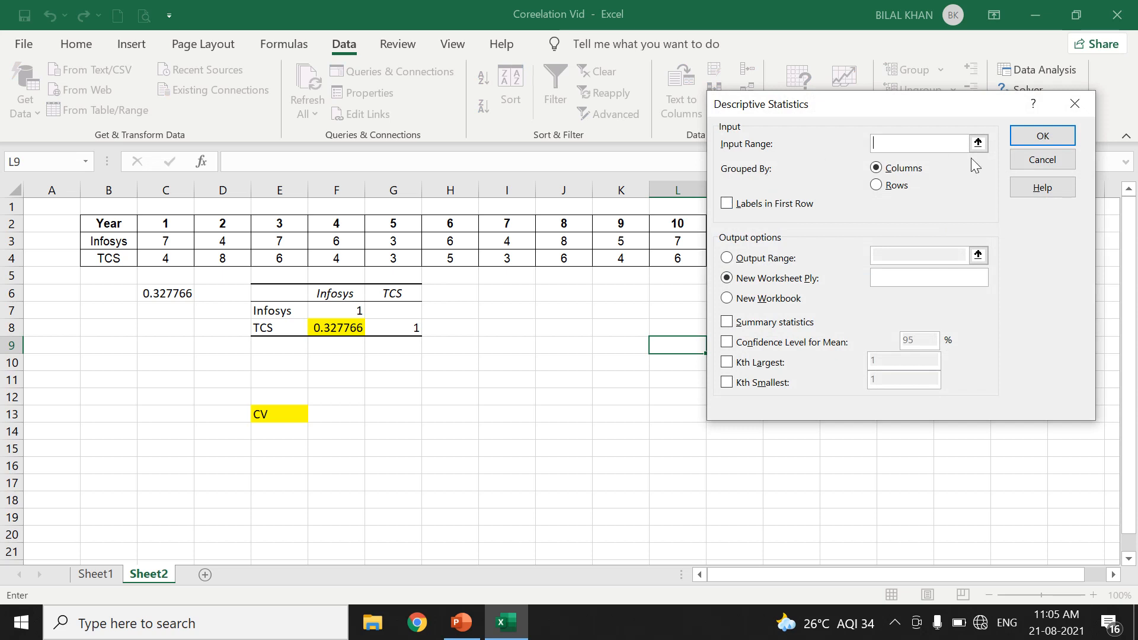
click(978, 143)
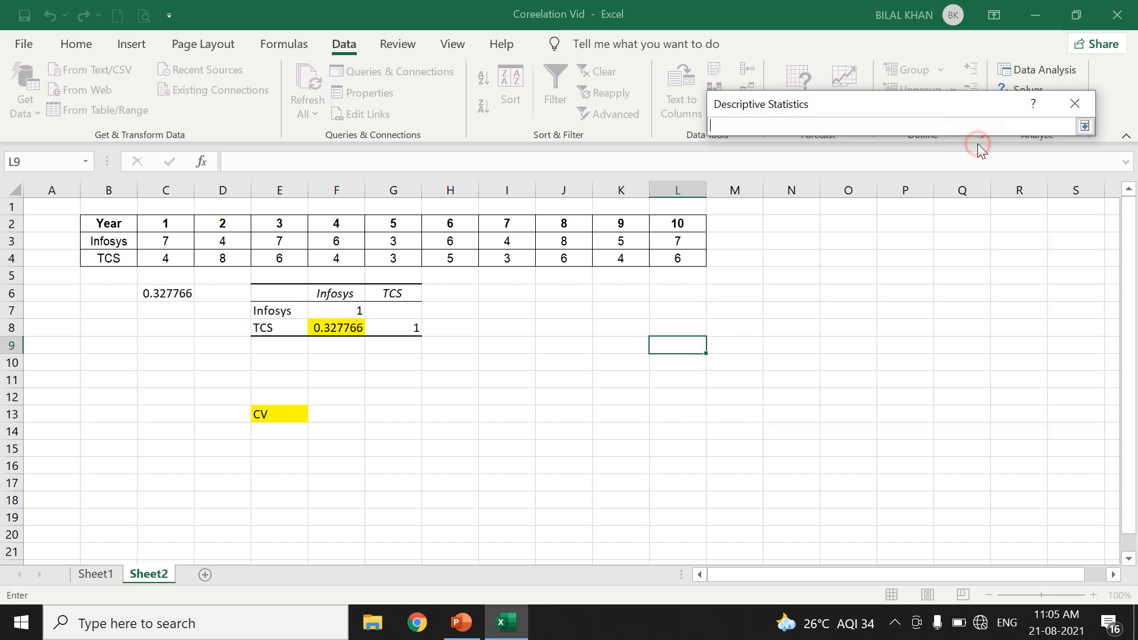
click(1085, 126)
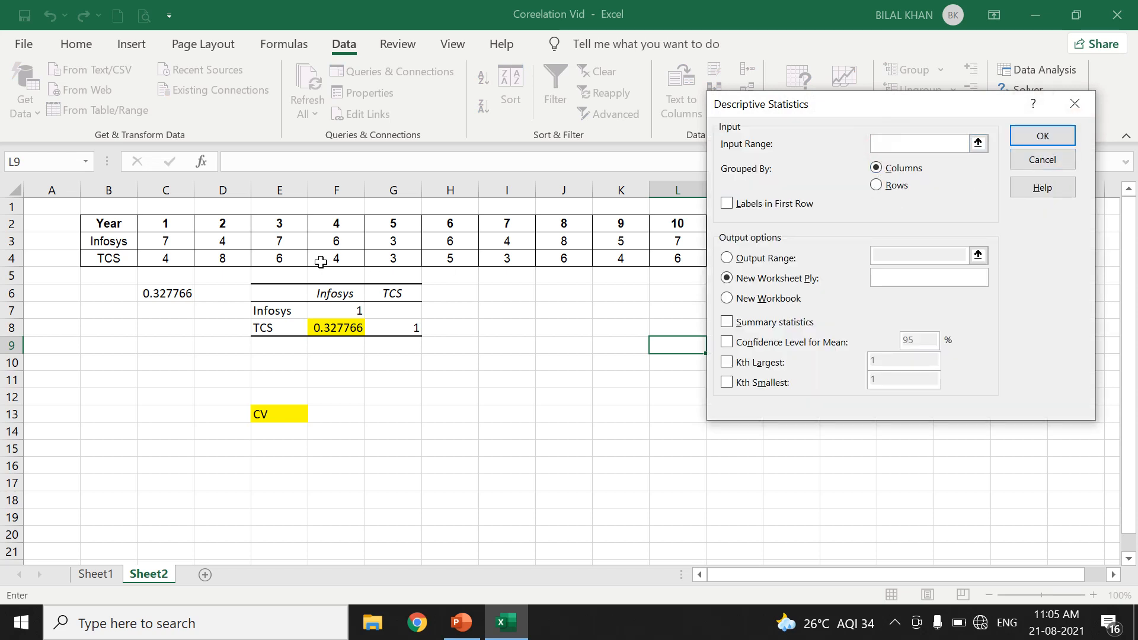
drag(95, 240, 668, 252)
Generate summary statistics grouped by rows, with labels in the first column and the output range at cell K6.
click(738, 204)
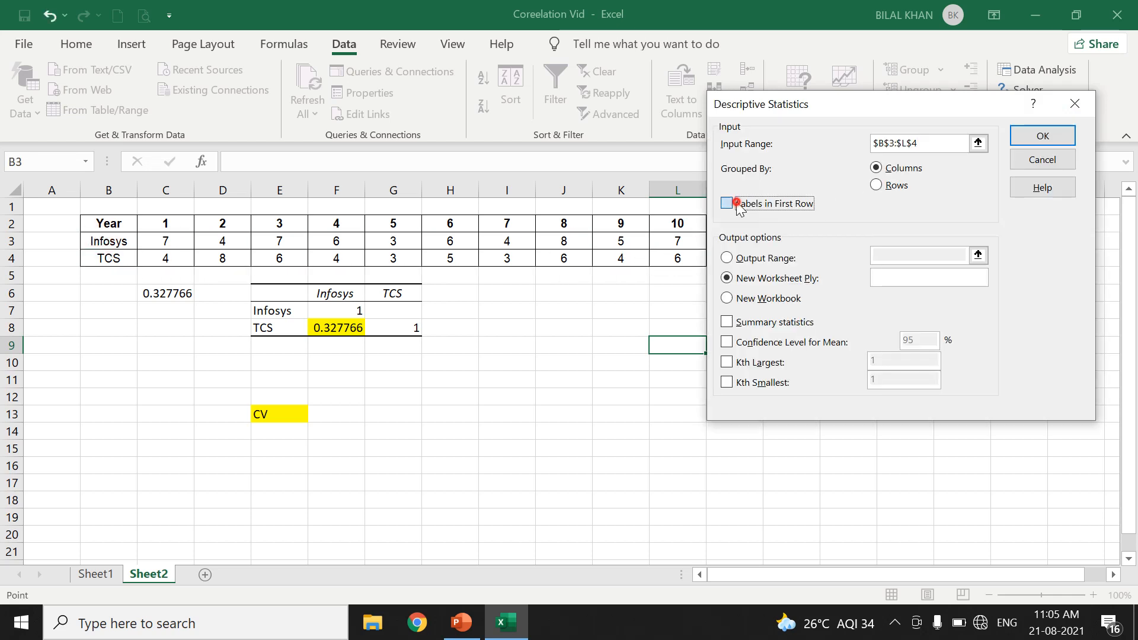
click(884, 187)
click(758, 248)
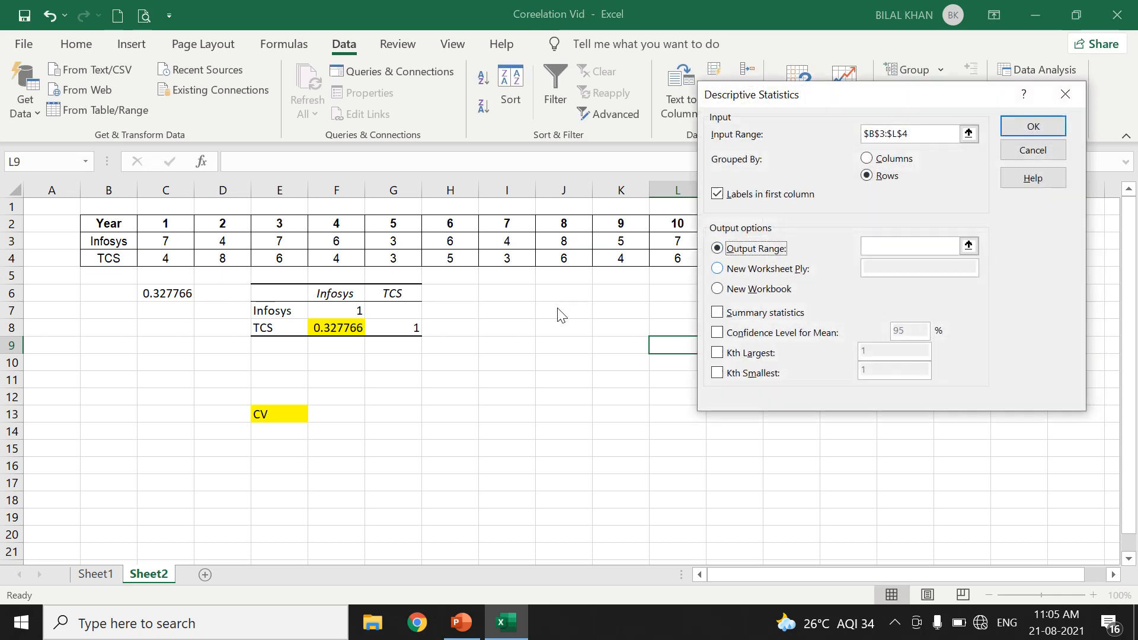
click(884, 246)
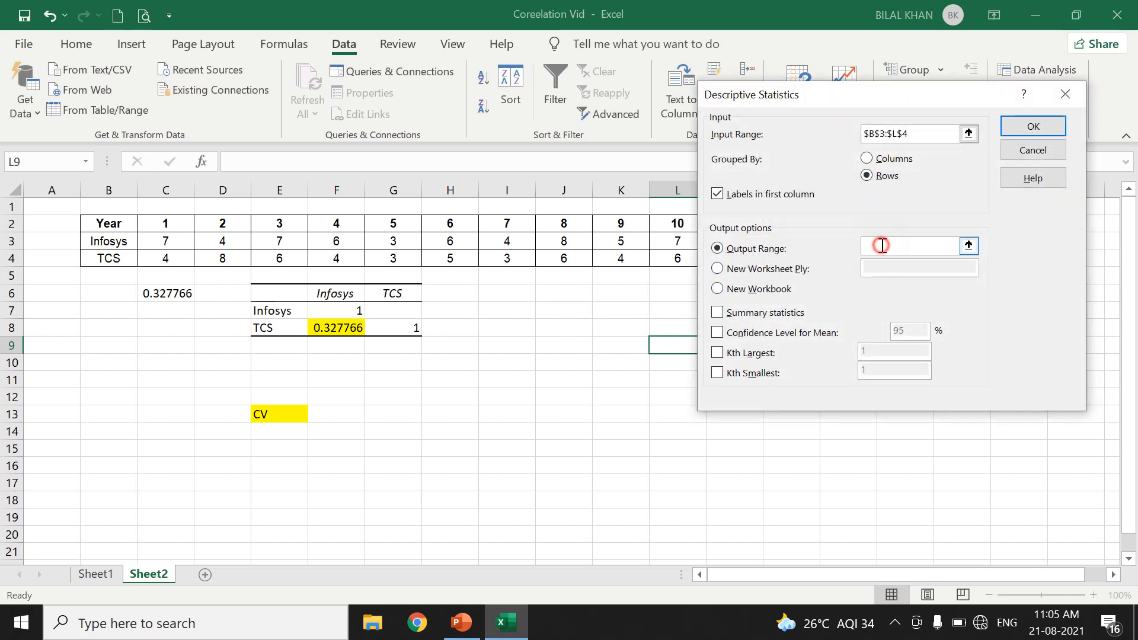
click(616, 296)
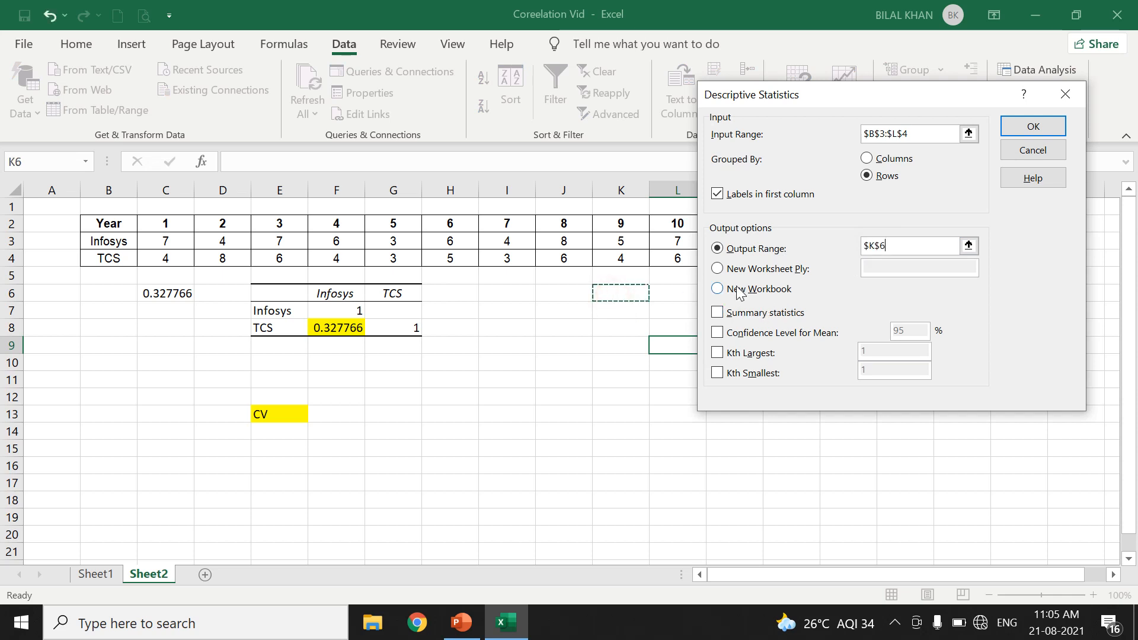
click(717, 313)
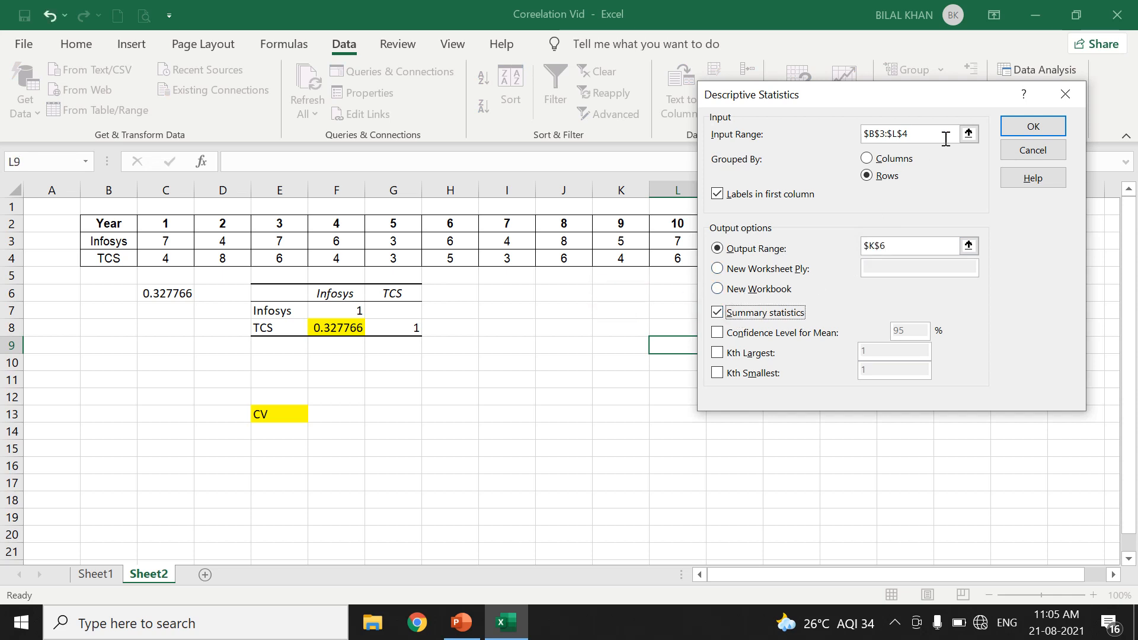
click(1029, 127)
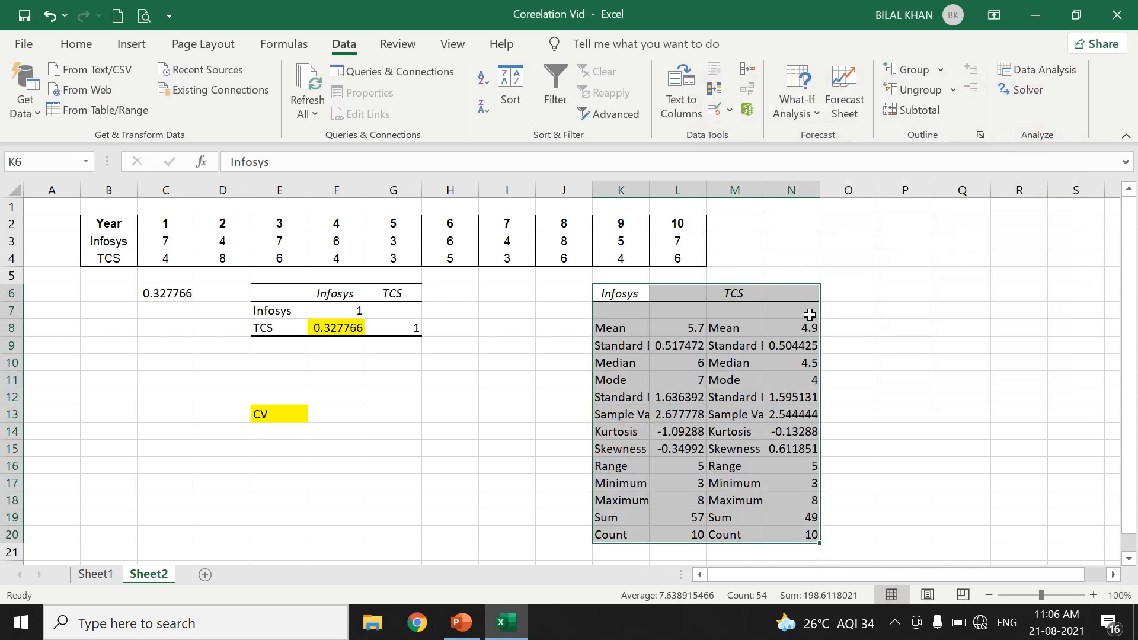
Enter the label CV in cell K21, directly below the Infosys summary statistics.
scroll(806, 315, down, 2)
scroll(783, 315, up, 1)
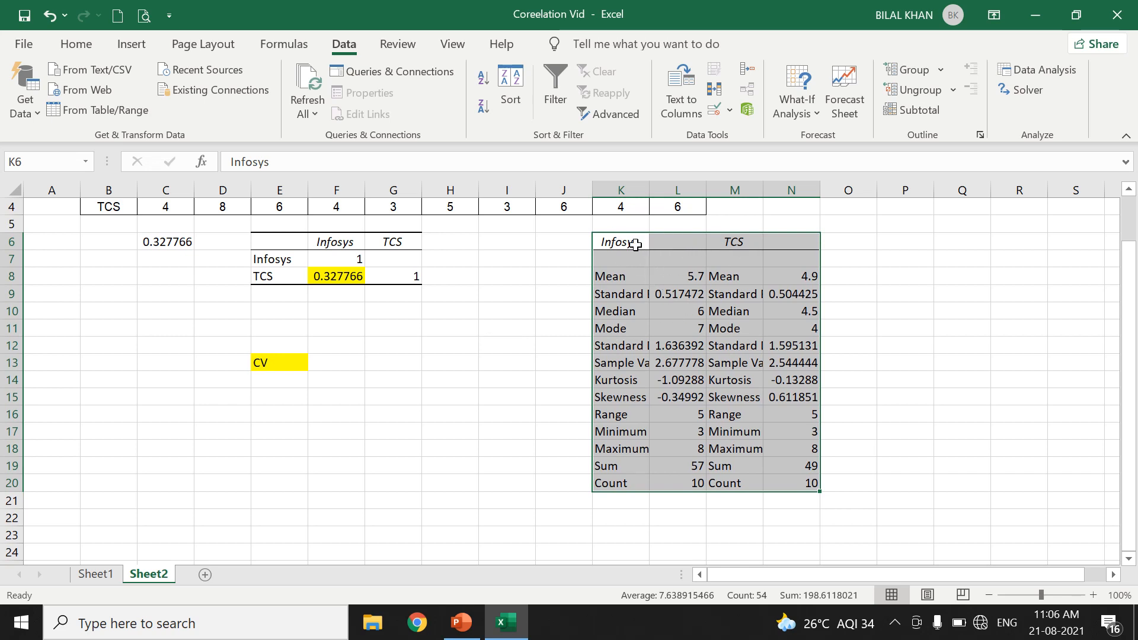
click(622, 505)
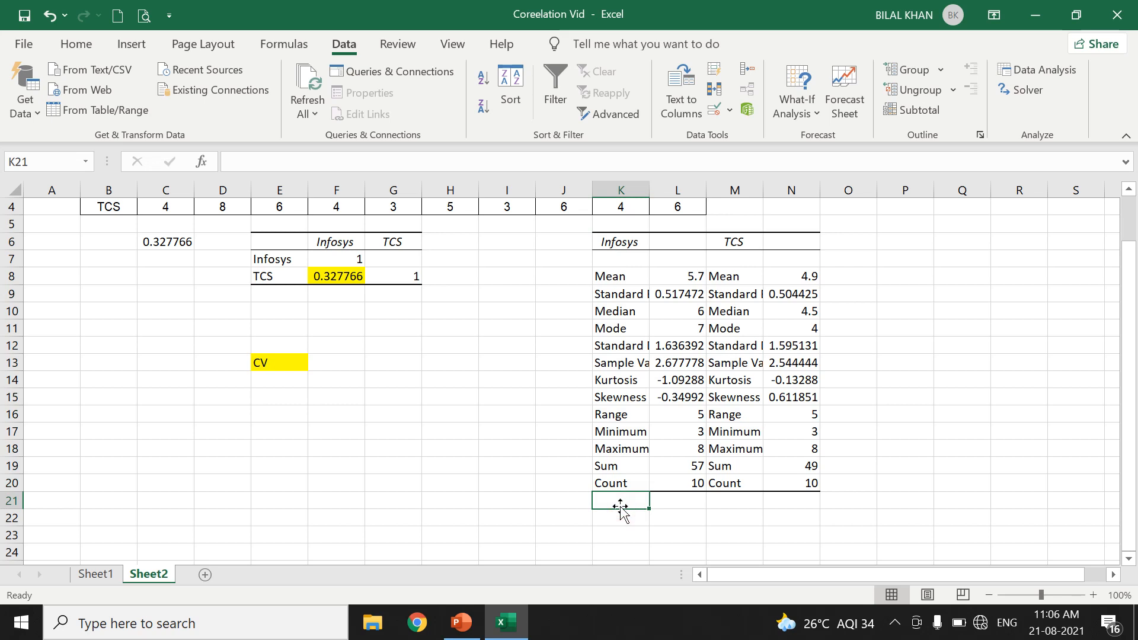
text(CV)
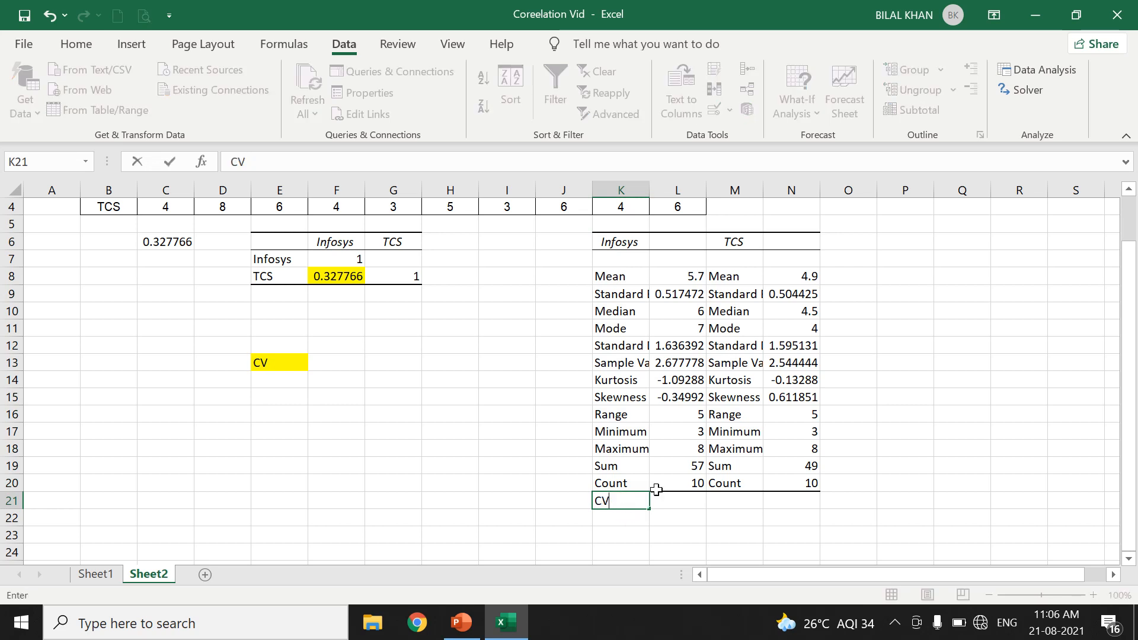
Calculate the Infosys CV in cell L21 with the formula =L9/L8.
click(687, 501)
text(=)
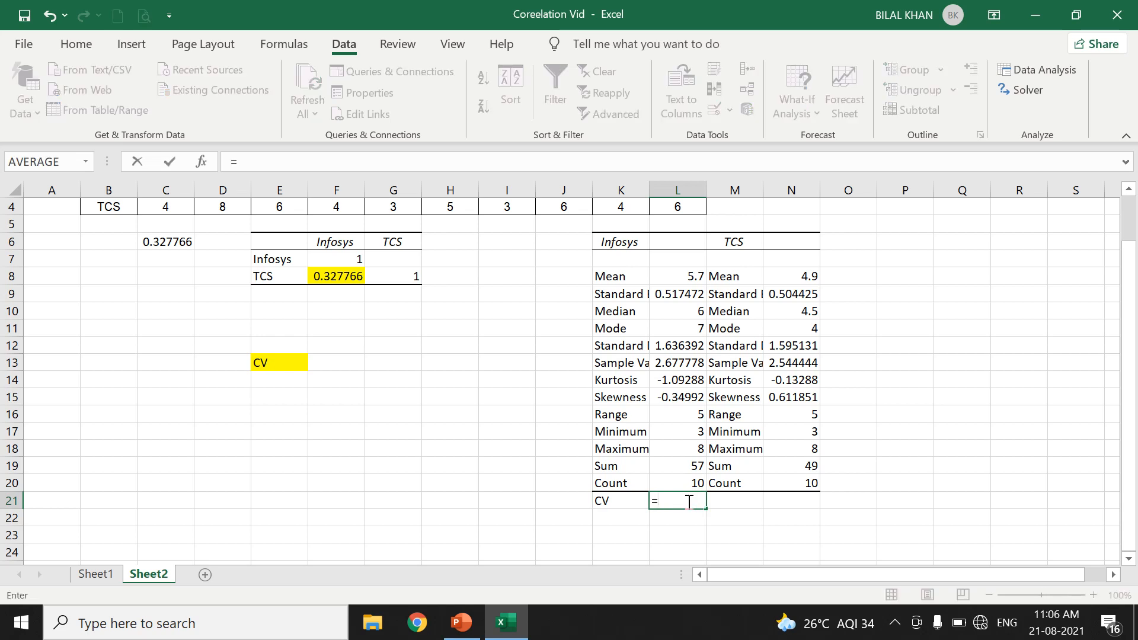
click(669, 292)
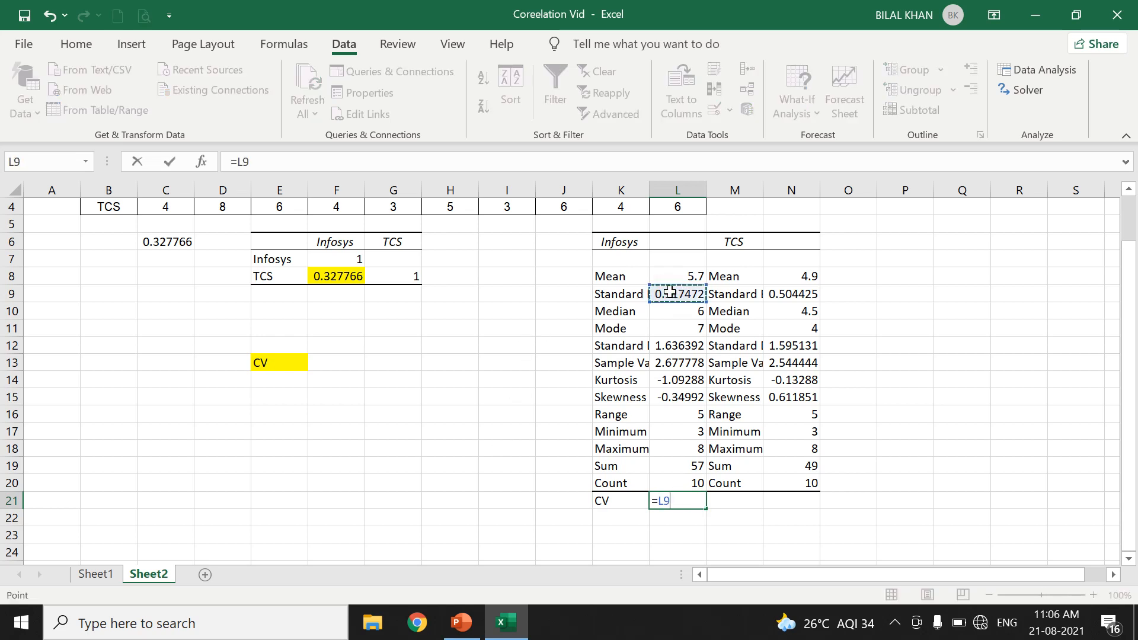
text(/)
click(675, 276)
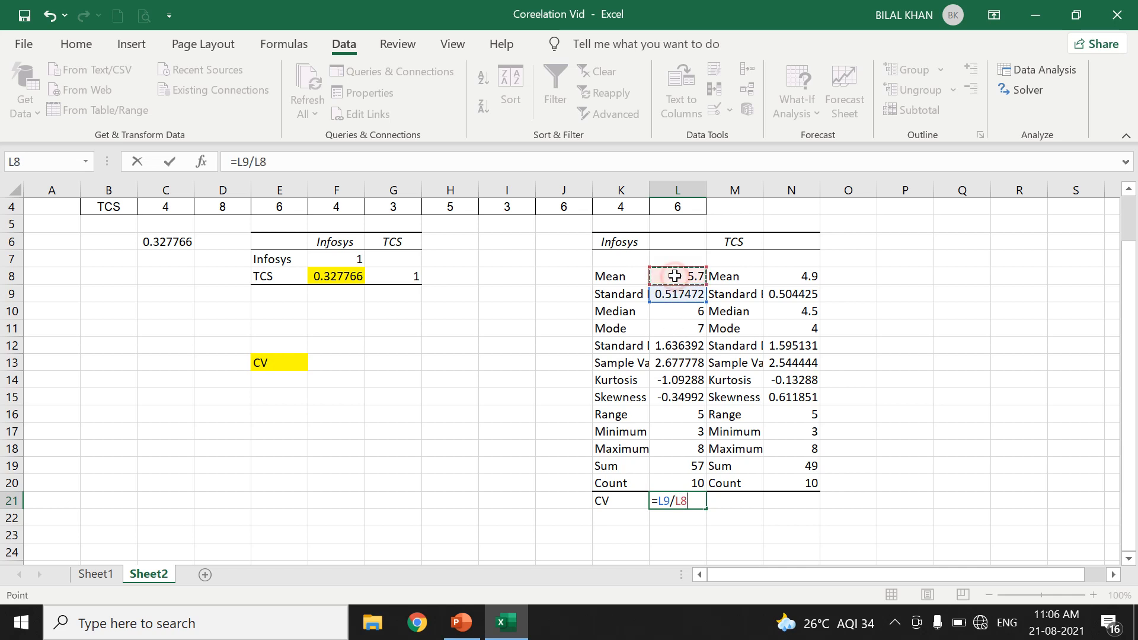
key(Return)
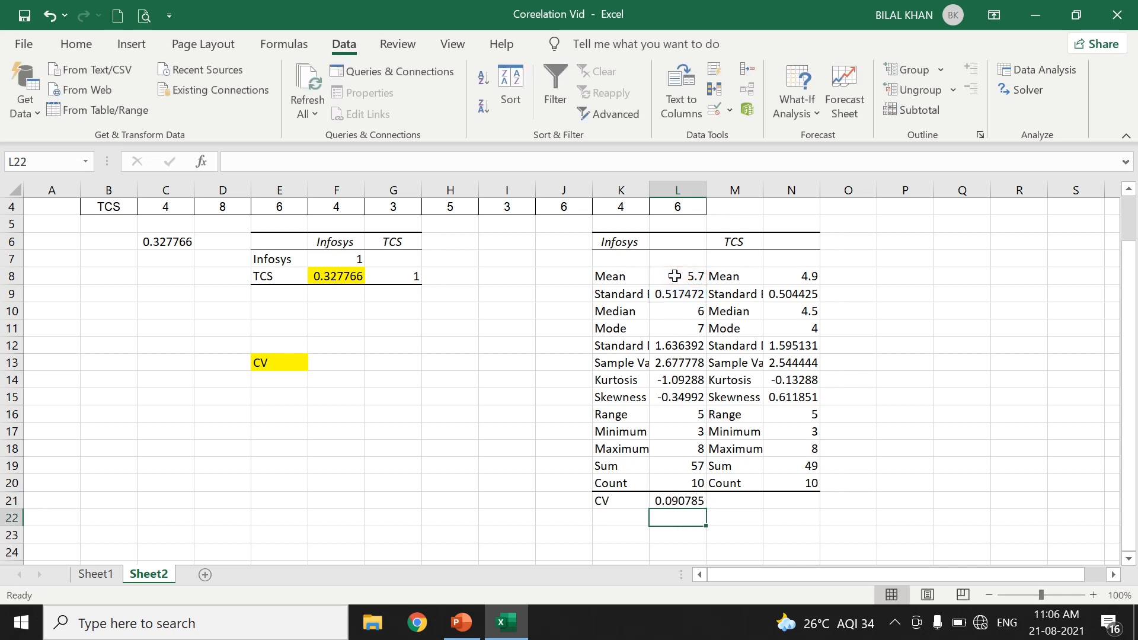
Calculate the TCS CV in cell N21 with the formula =N9/N8.
click(798, 503)
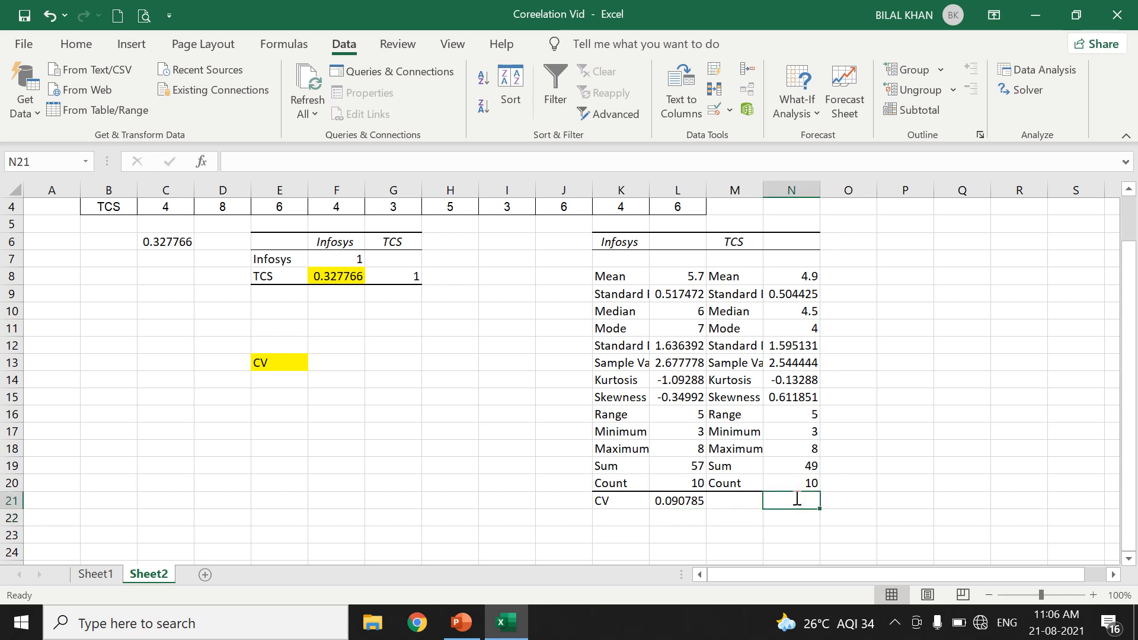
text(=)
click(783, 295)
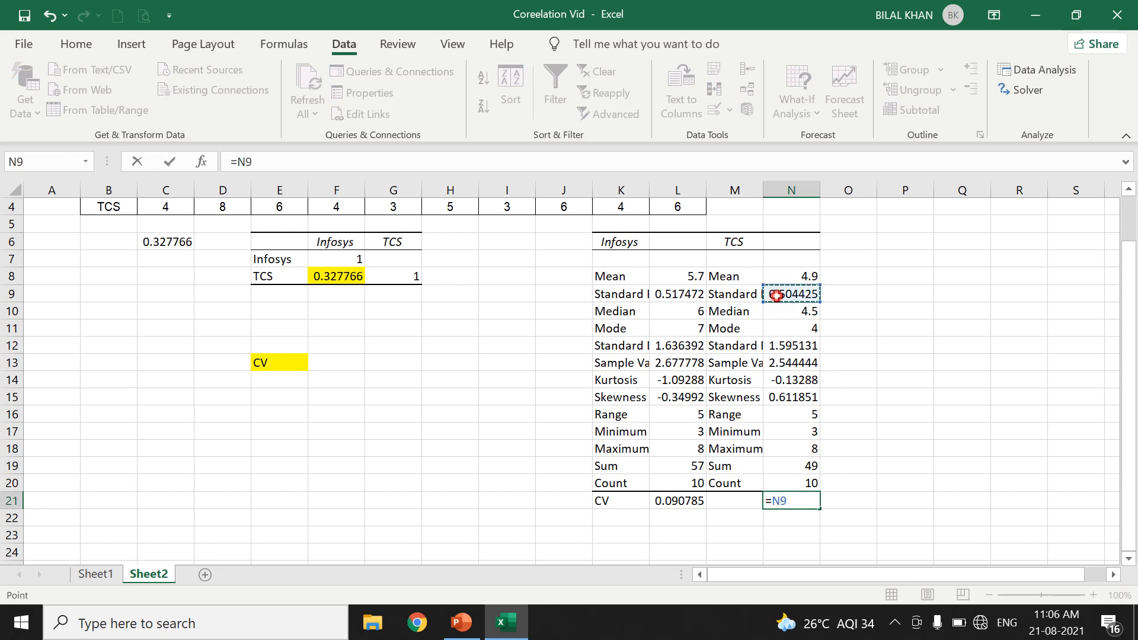
text(/)
click(785, 280)
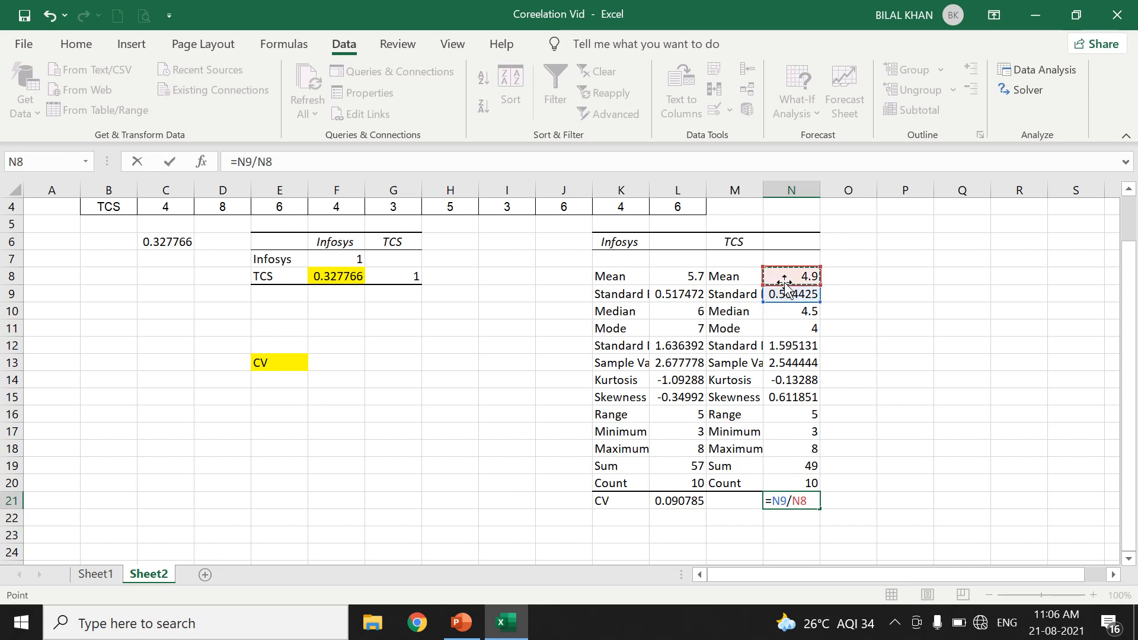
key(Return)
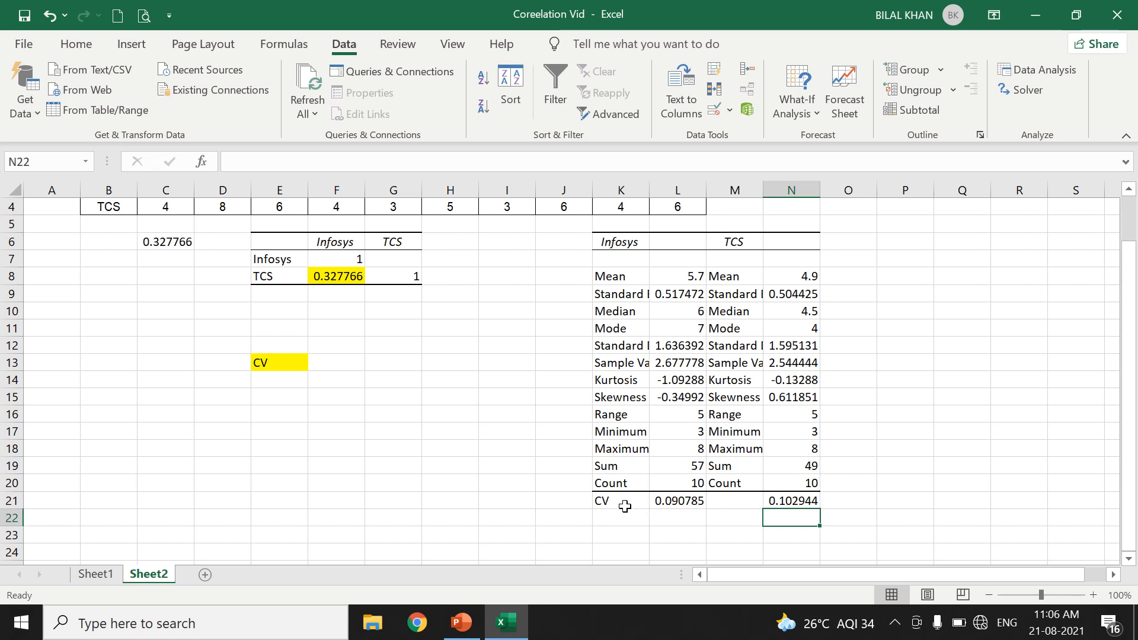
Reduce the displayed decimals of the Infosys CV in cell L21 to two decimal places.
click(658, 501)
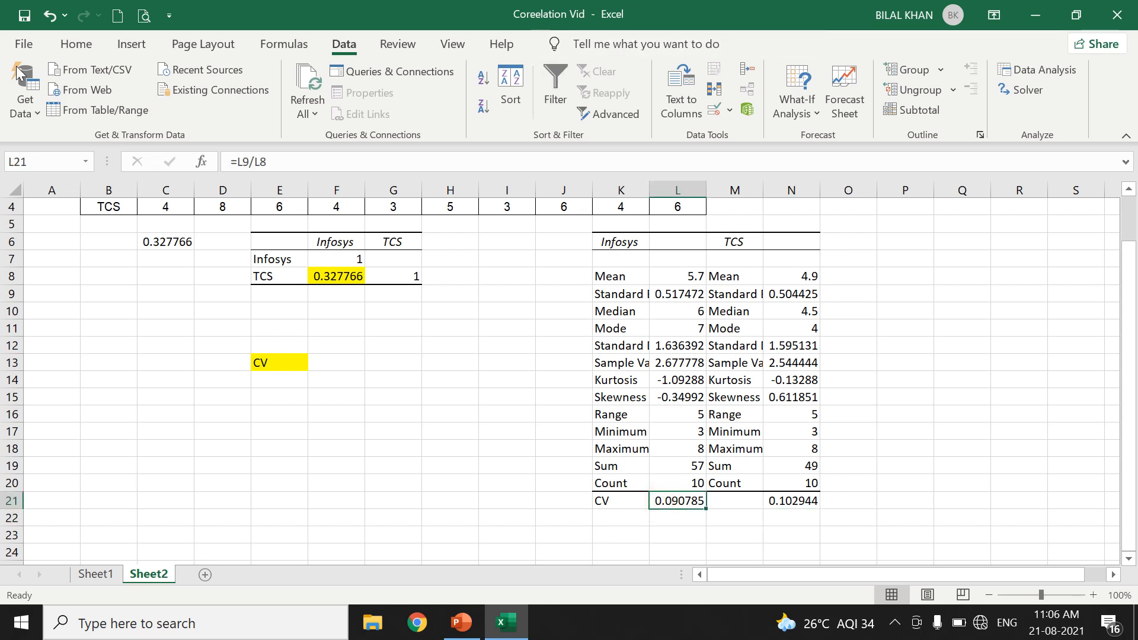
click(76, 44)
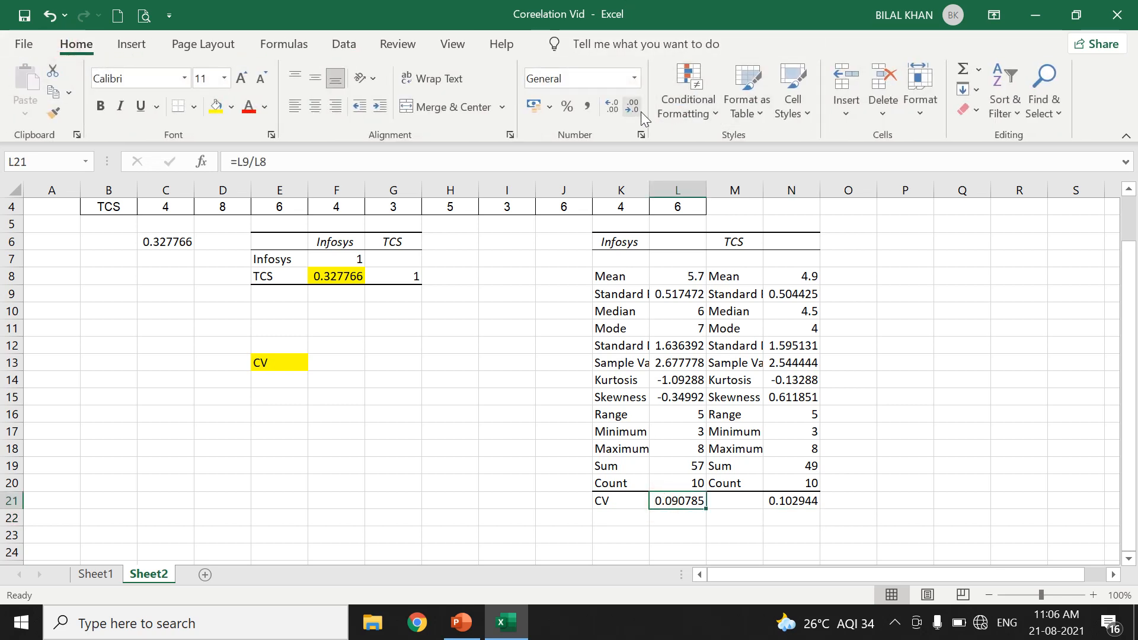
click(638, 111)
click(638, 112)
click(637, 112)
click(637, 111)
click(637, 112)
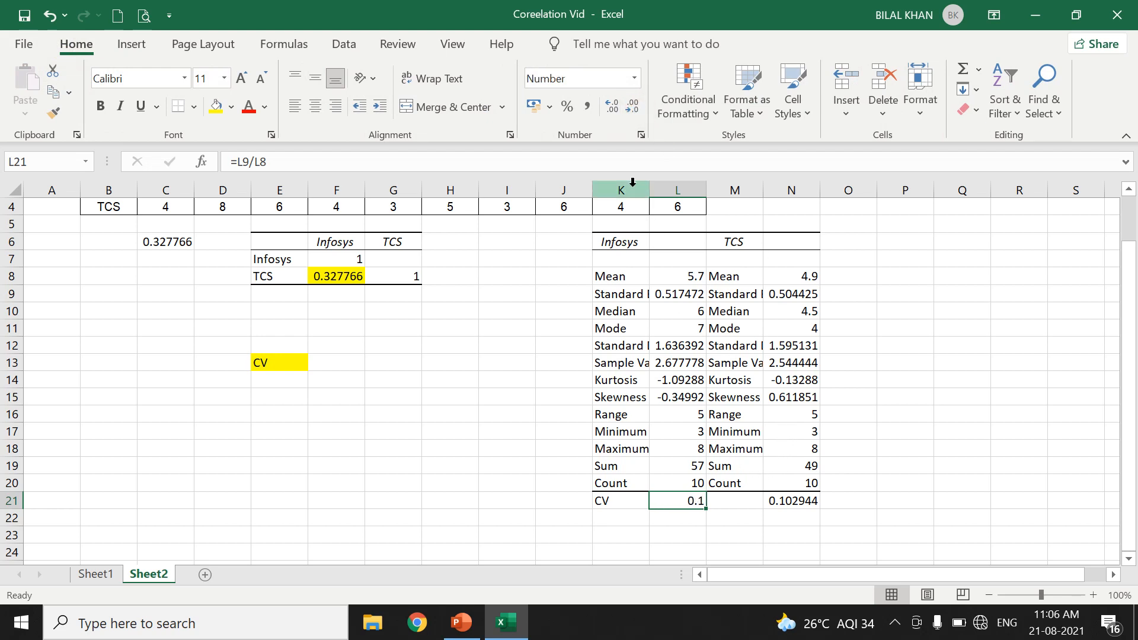
click(612, 107)
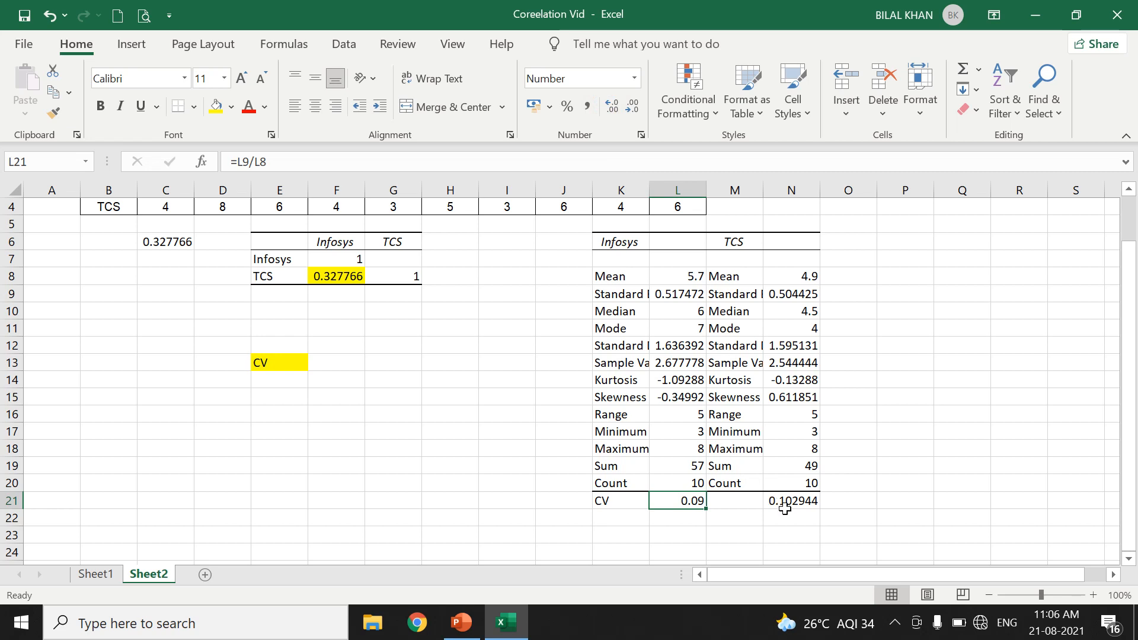
Format the TCS CV in cell N21 to show two decimal places.
click(785, 507)
click(628, 108)
click(628, 108)
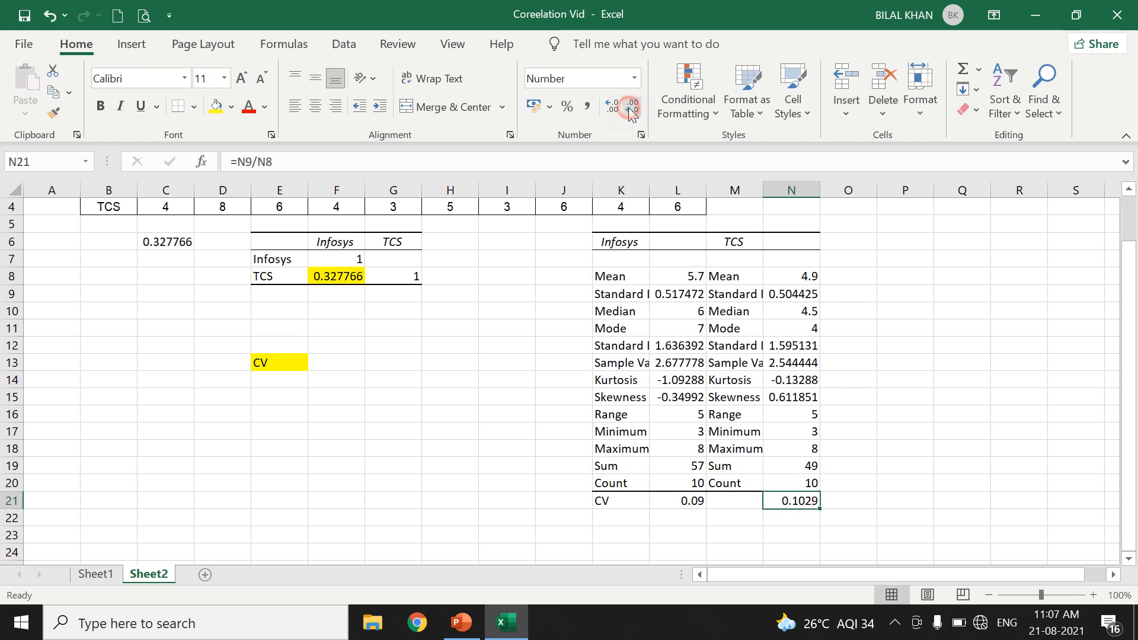
click(628, 108)
click(628, 108)
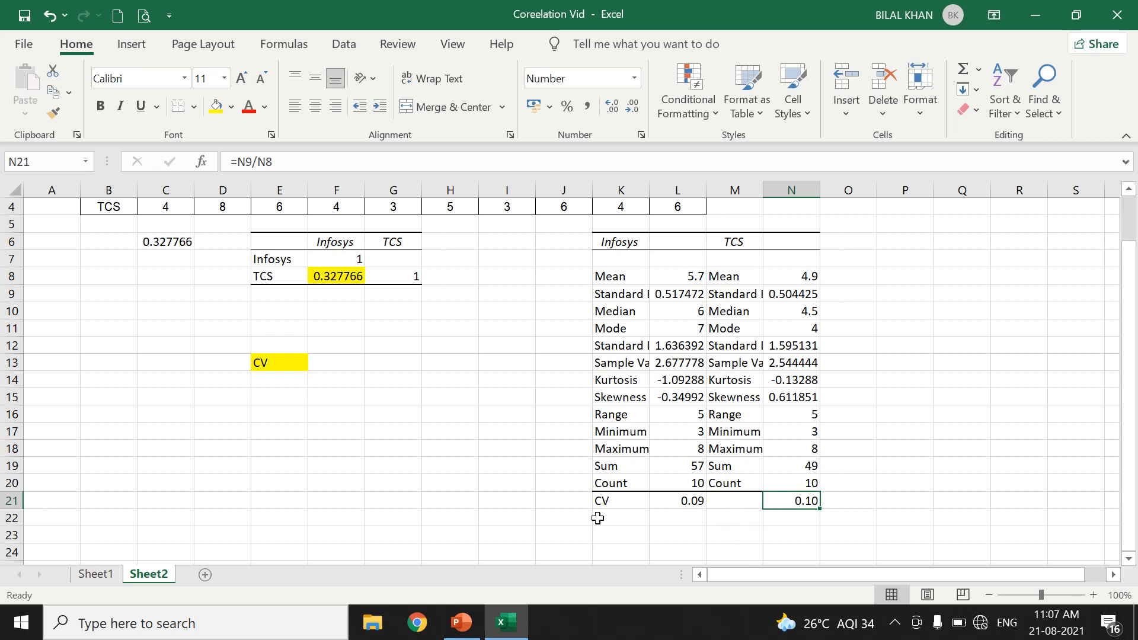
click(740, 242)
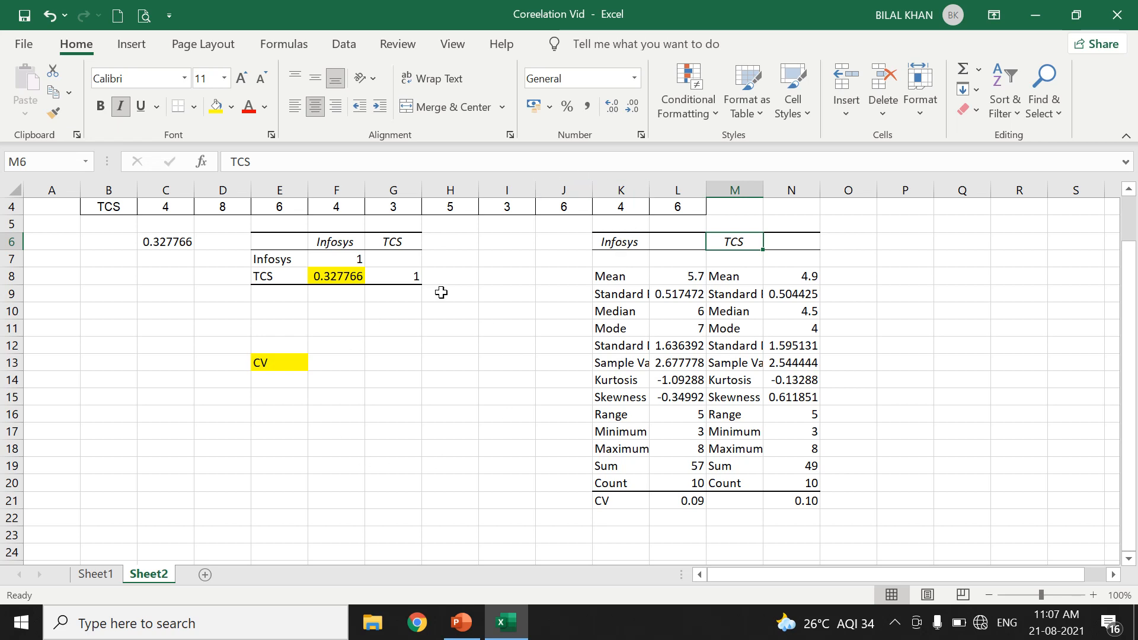
scroll(437, 385, up, 1)
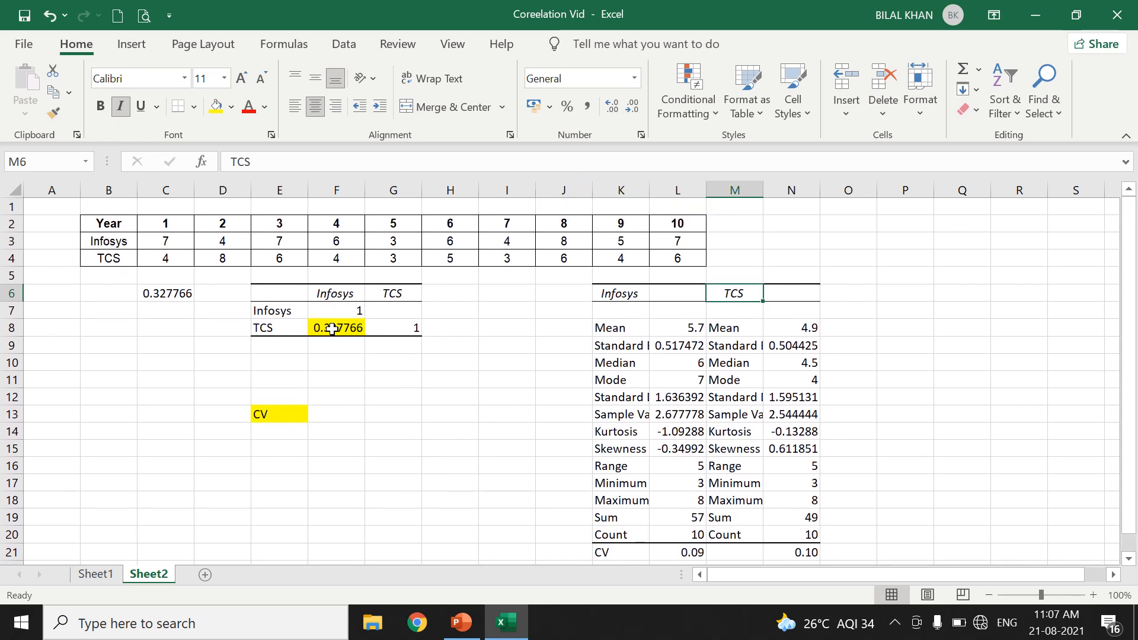
click(170, 300)
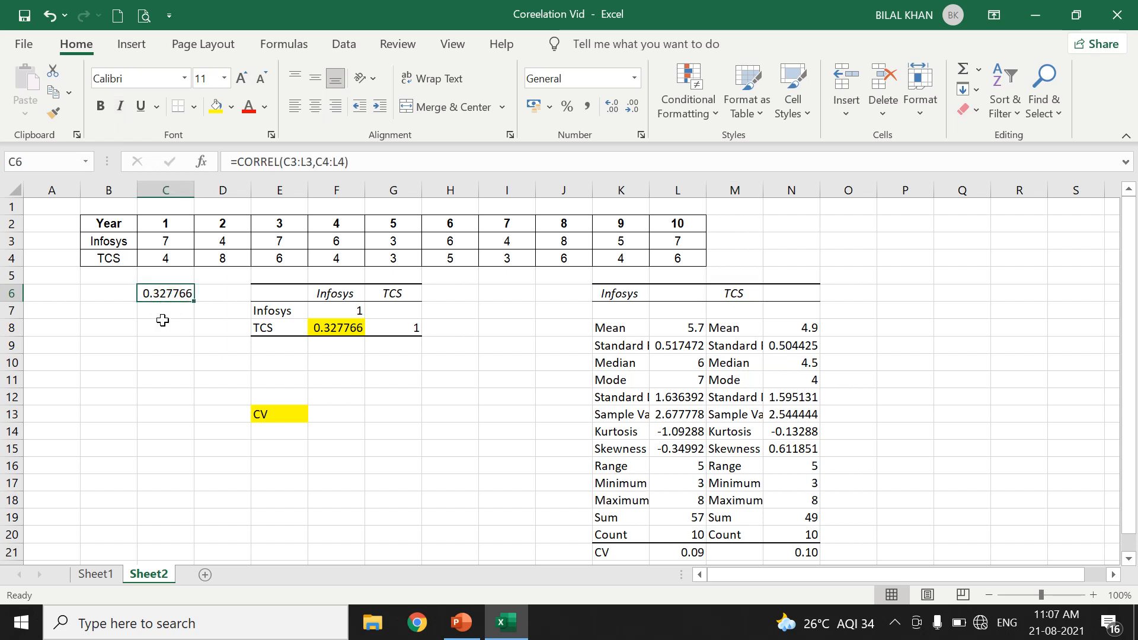